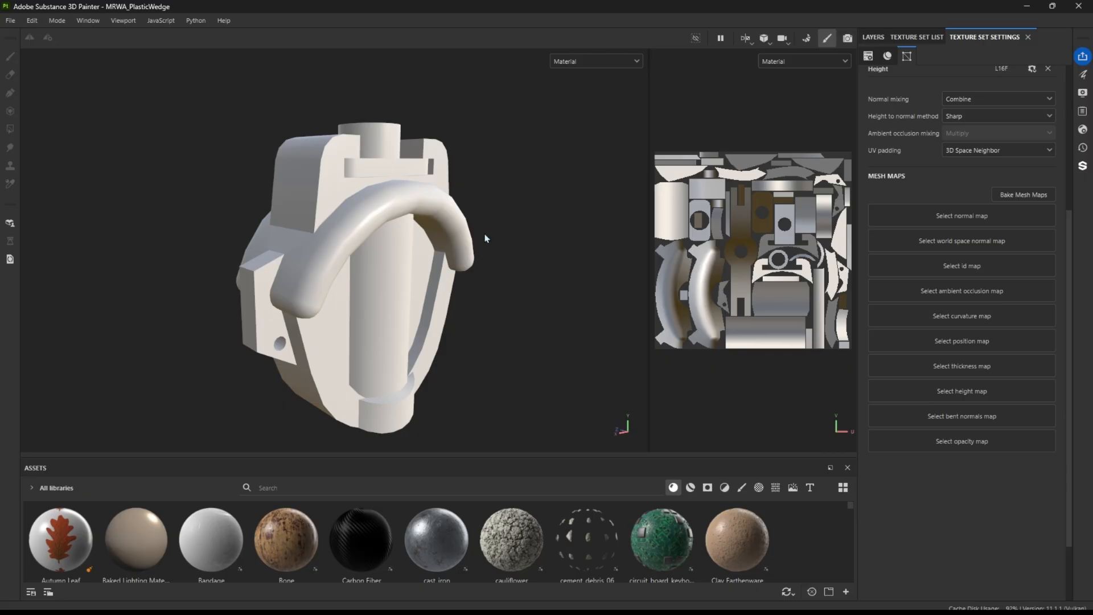
Inspect the wedge model from several angles and compare it with its UV layout in the 2D view
mouse_move(327, 269)
left_mouse_down("alt")
mouse_move(583, 251)
mouse_move(340, 287)
left_mouse_up("alt")
middle_click_drag(340, 287, 312, 279, "alt")
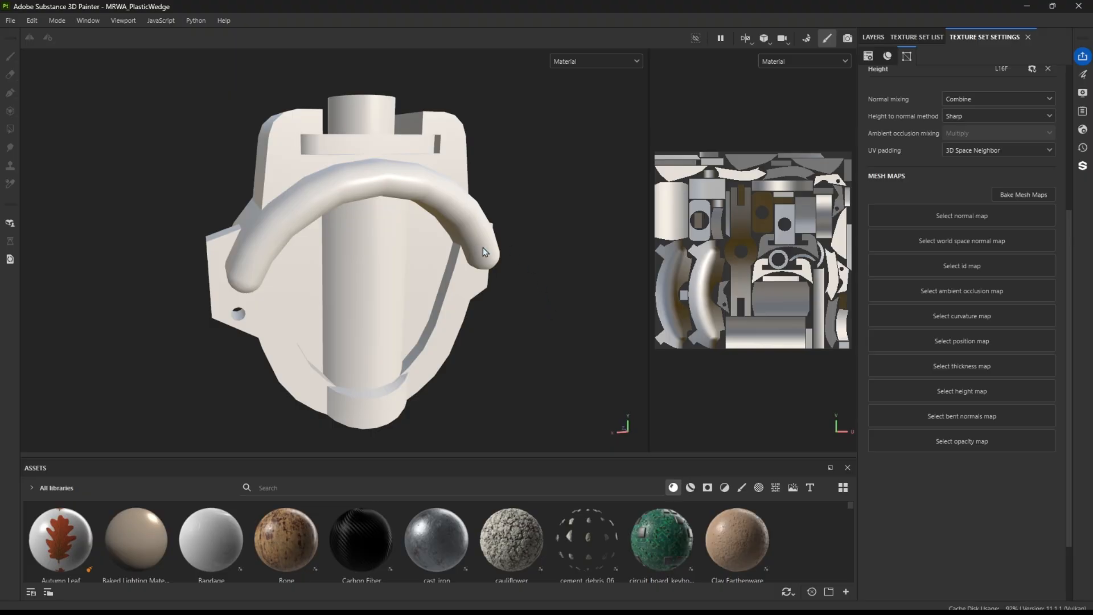
left_click_drag(250, 273, 505, 250, "alt")
left_click_drag(656, 340, 456, 344)
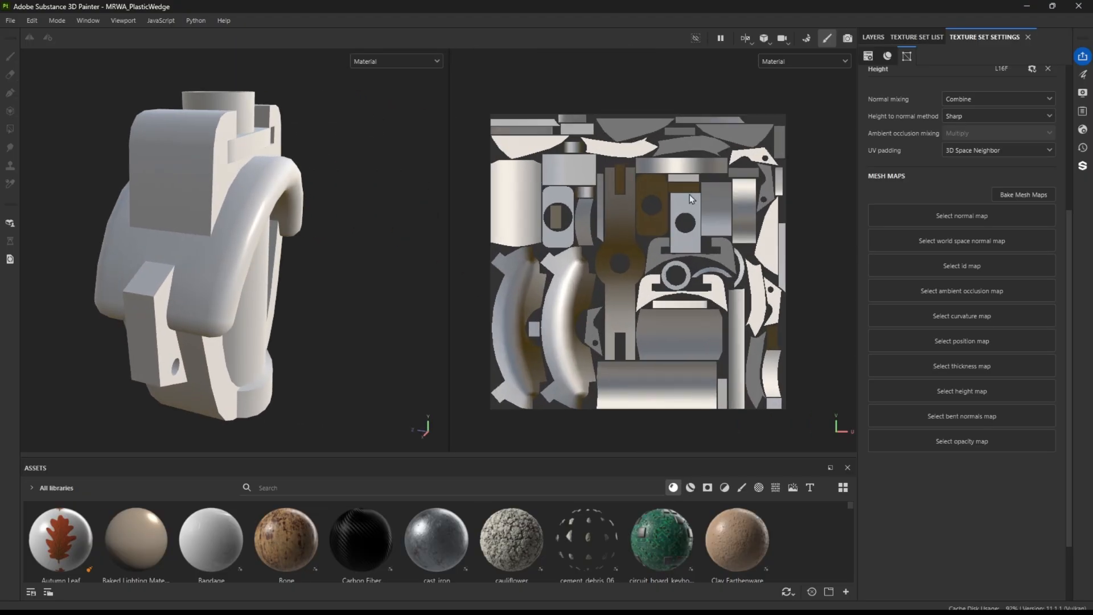
scroll(694, 192, "up", 1)
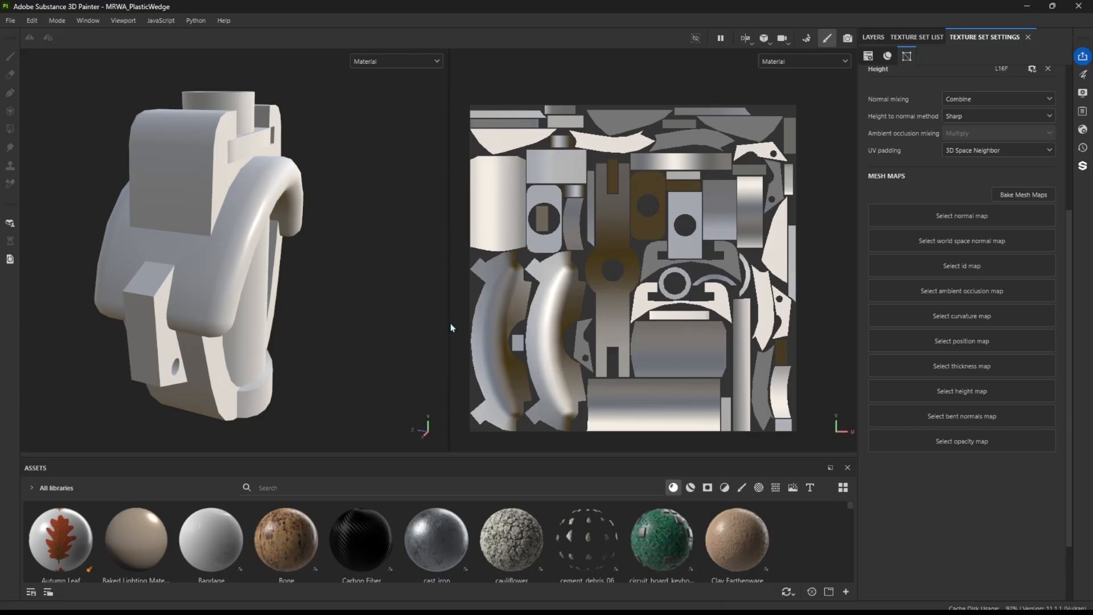
left_click_drag(449, 324, 631, 320)
left_click_drag(336, 263, 305, 265, "alt")
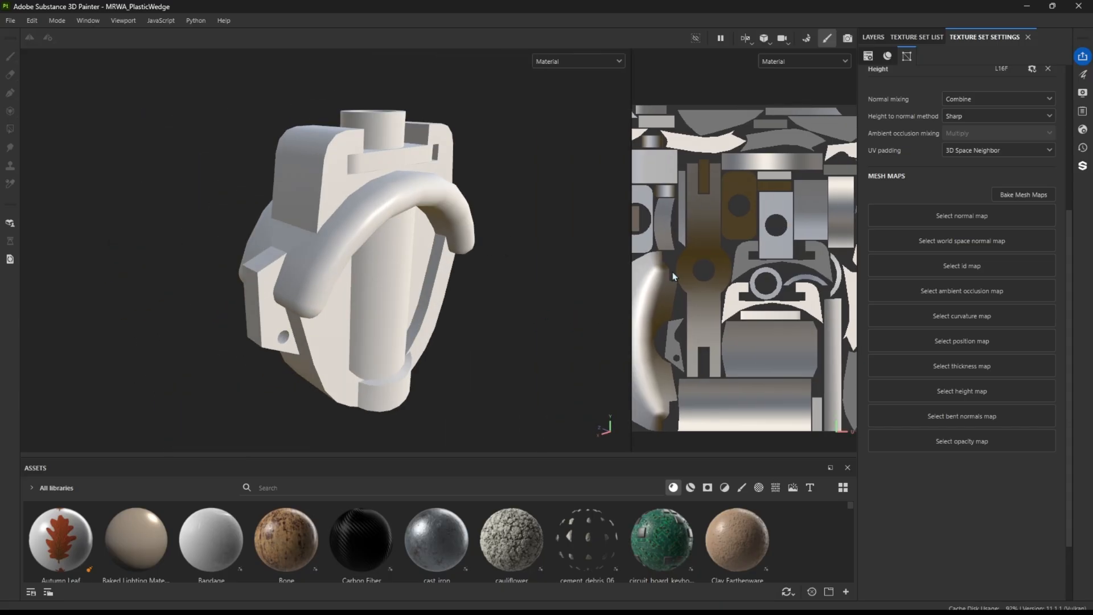
Review the layer folders, the texture set list and the size and channel settings of the wedge's texture set
left_click(874, 39)
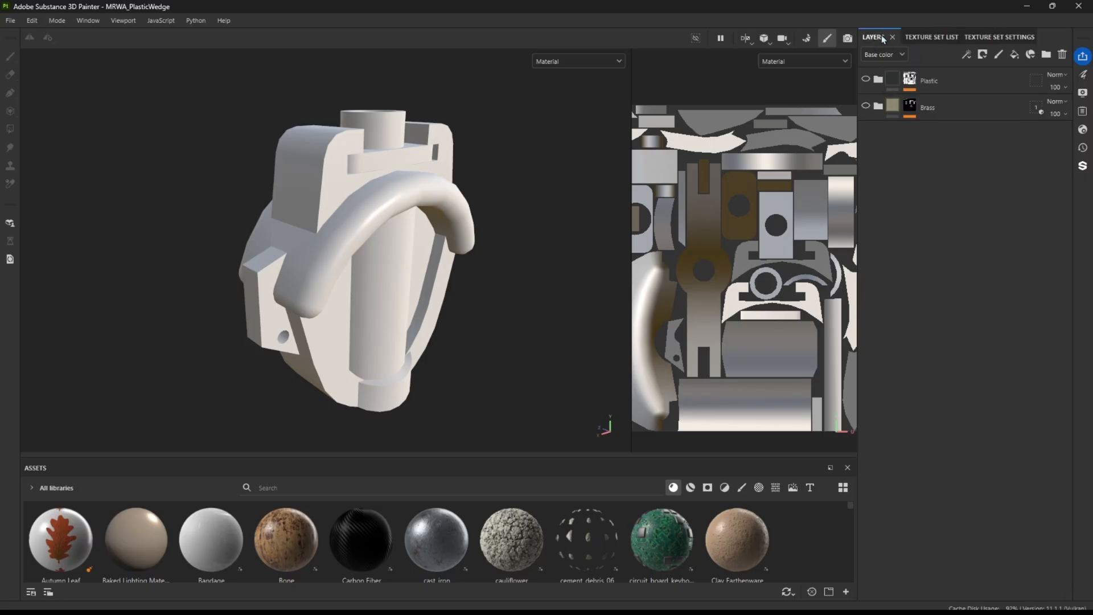
left_click(949, 36)
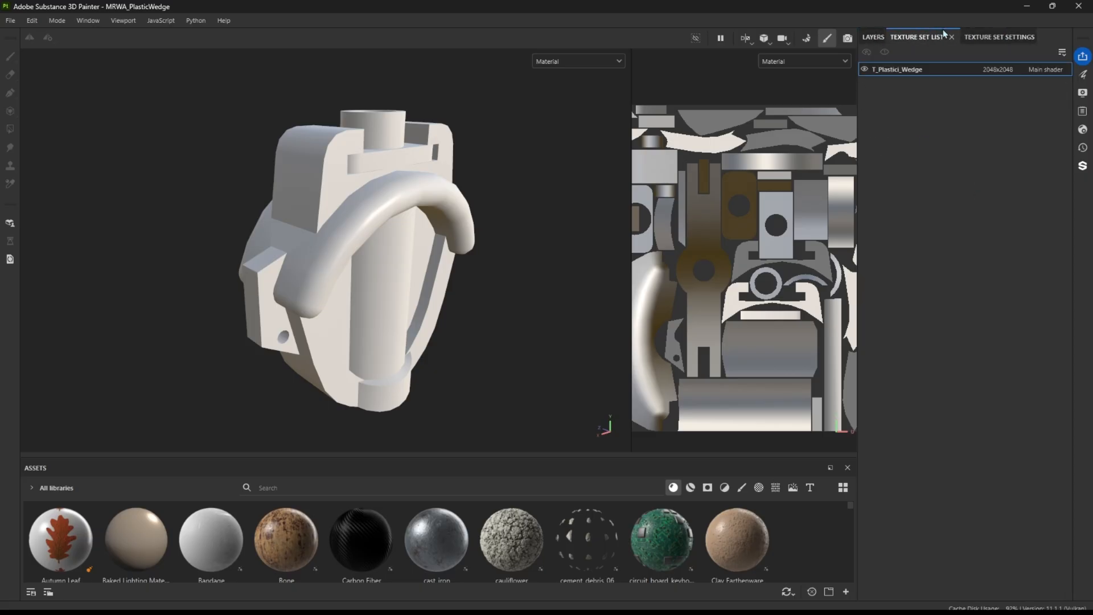
left_click(997, 38)
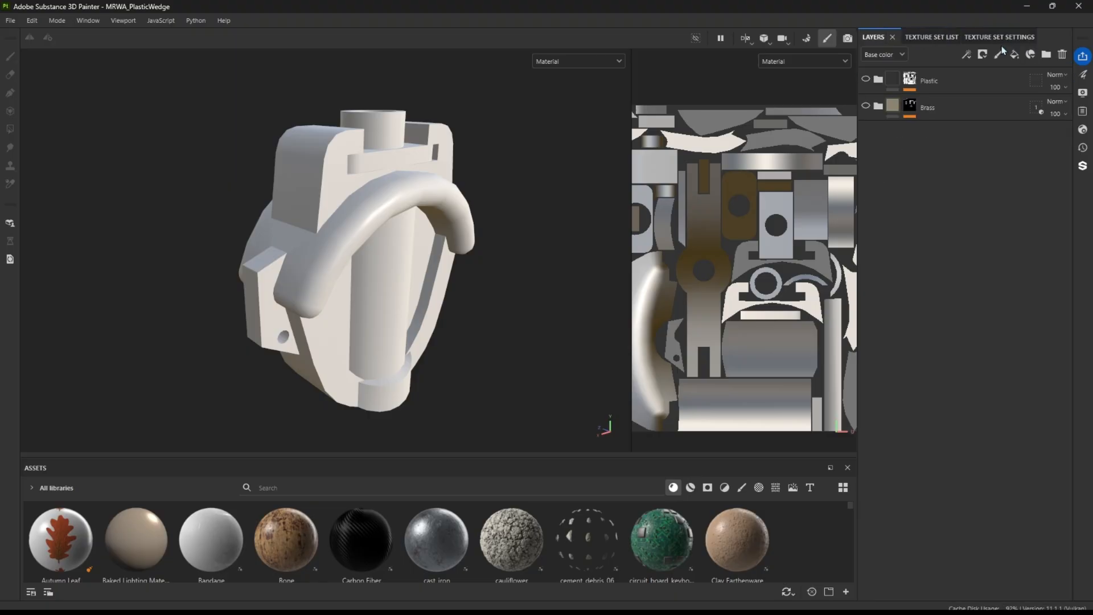
left_click(999, 36)
scroll(932, 206, "up", 5)
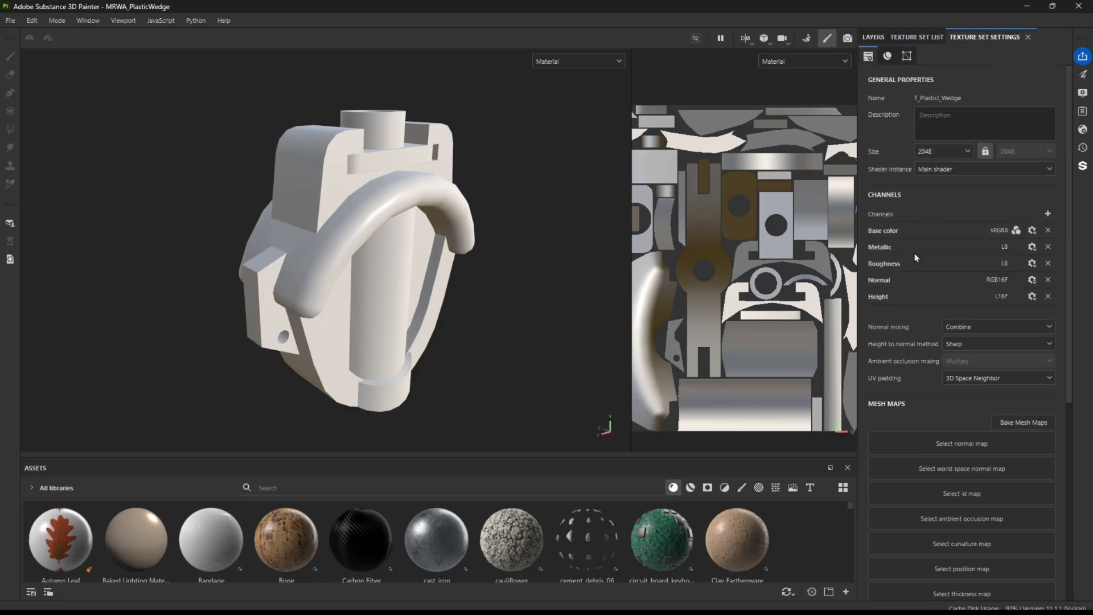
left_click(941, 152)
left_click(947, 213)
Open mesh map baking, leave only the Normal map selected, and show the common bake settings
scroll(934, 336, "down", 1)
scroll(928, 342, "down", 1)
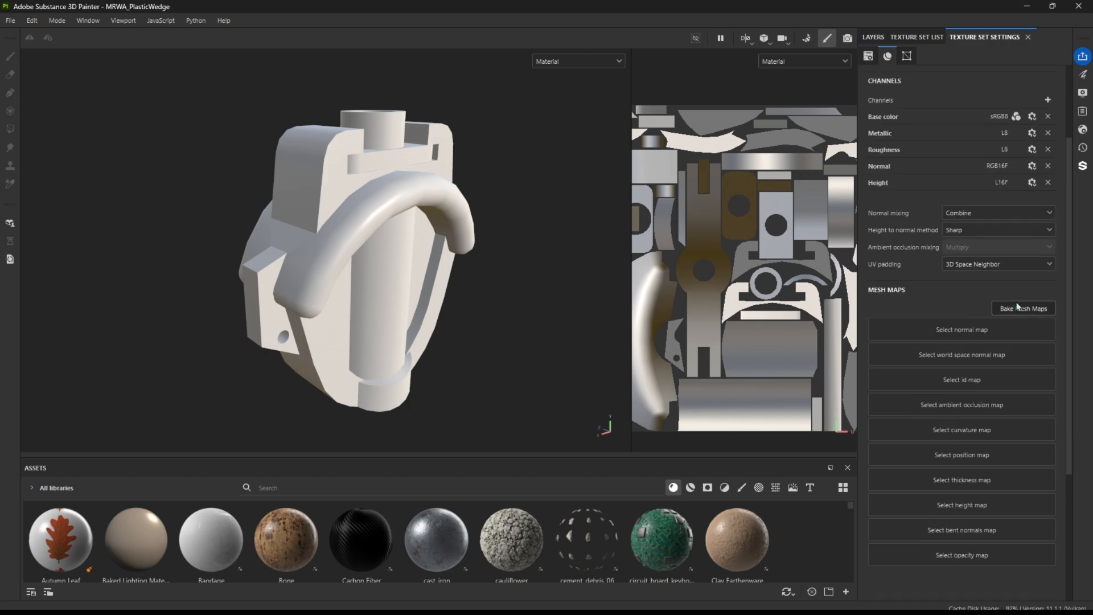
left_click(1032, 309)
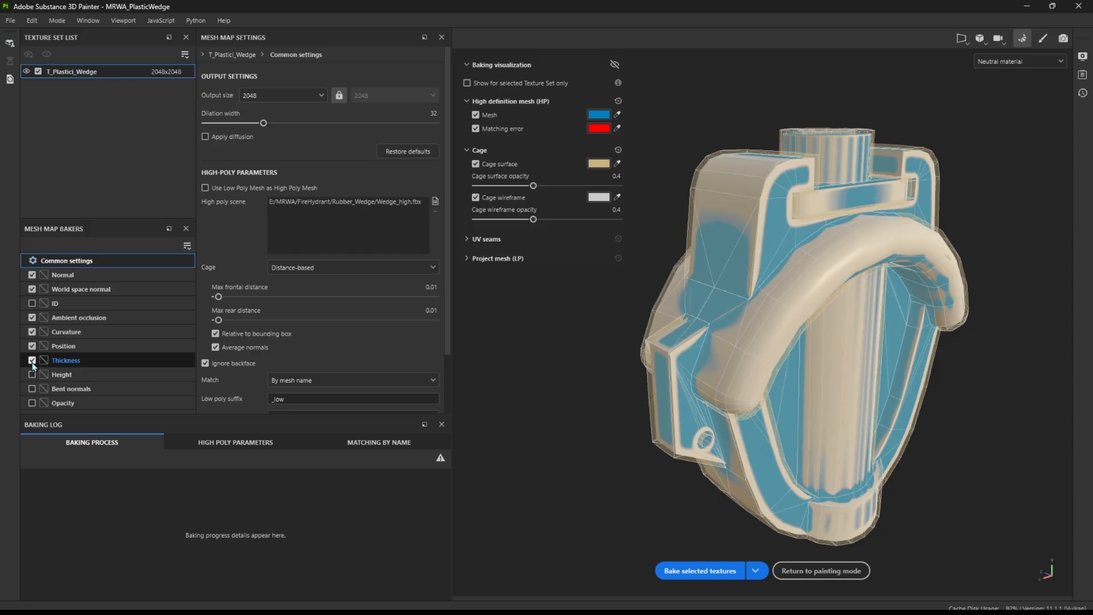
left_click_drag(35, 365, 33, 296)
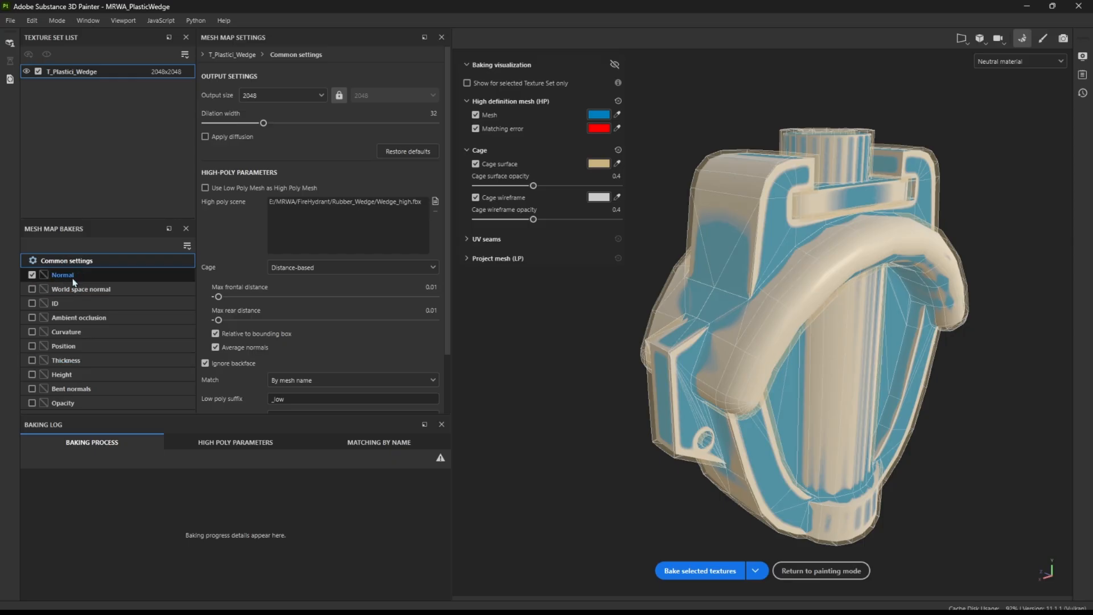
left_click(32, 276)
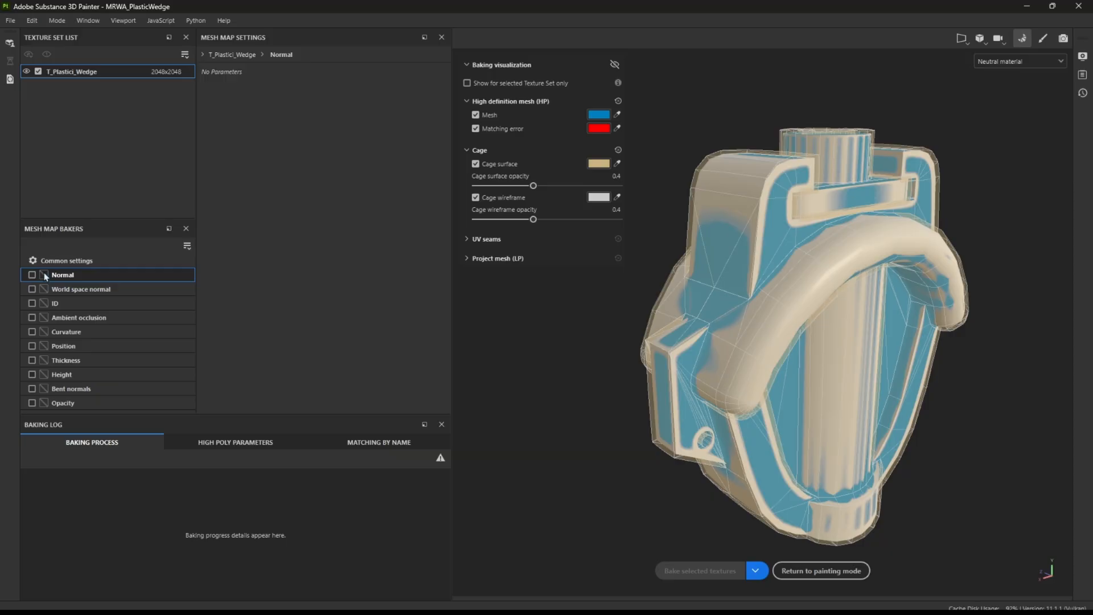
left_click(32, 275)
left_click(64, 263)
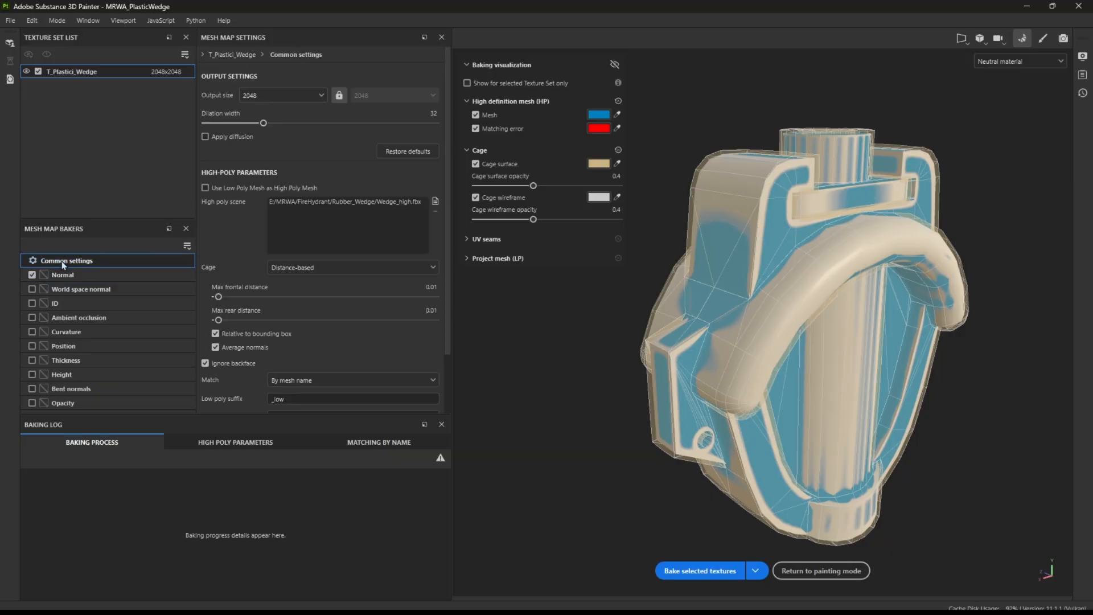
scroll(254, 282, "down", 1)
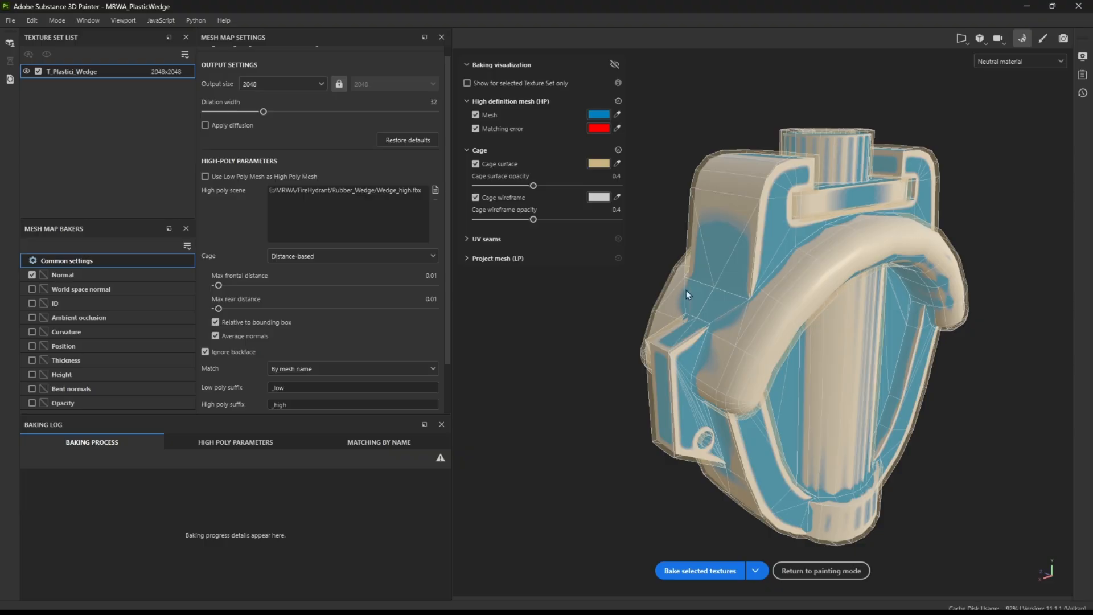
Include the World space normal map in the bake
left_click(34, 291)
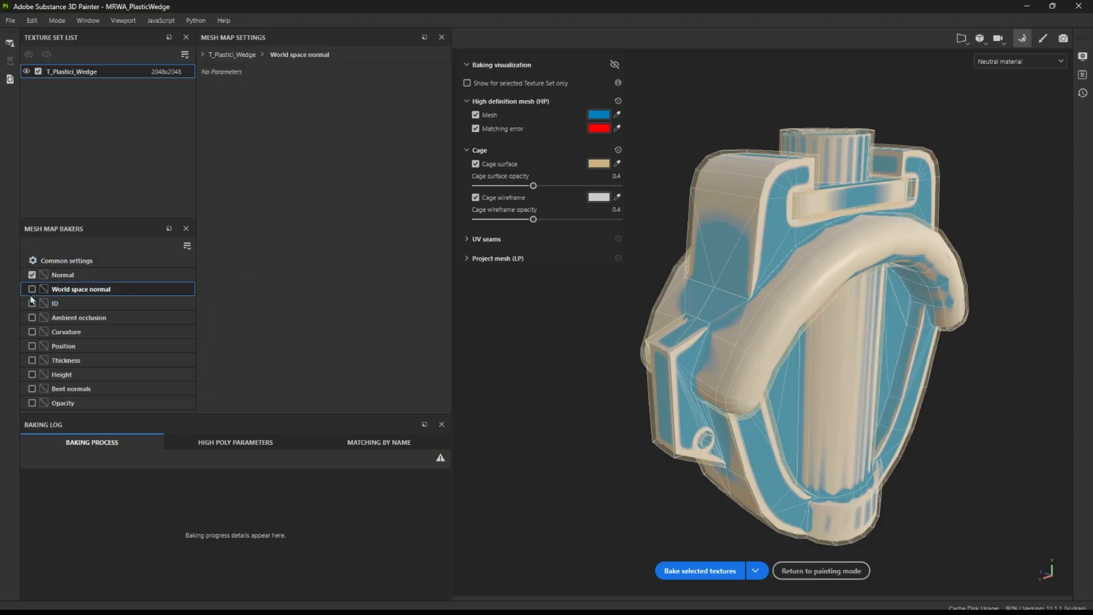
left_click(32, 290)
Switch to Blender to examine the _low mesh names in the Resilient_Gate collection, and return to Substance 3D Painter
mouse_move(572, 601)
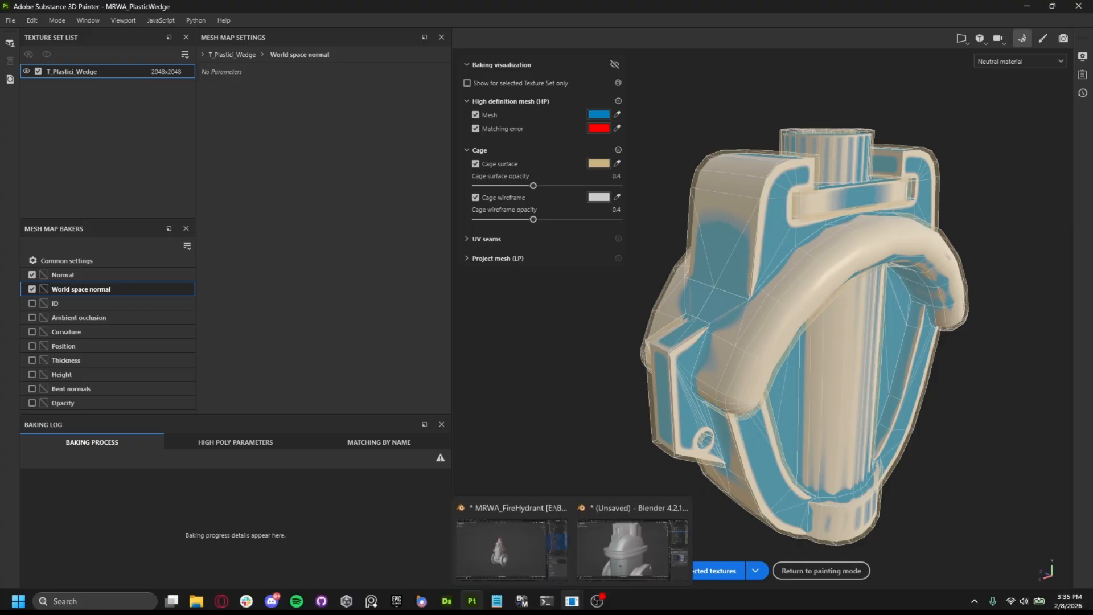
left_click(544, 573)
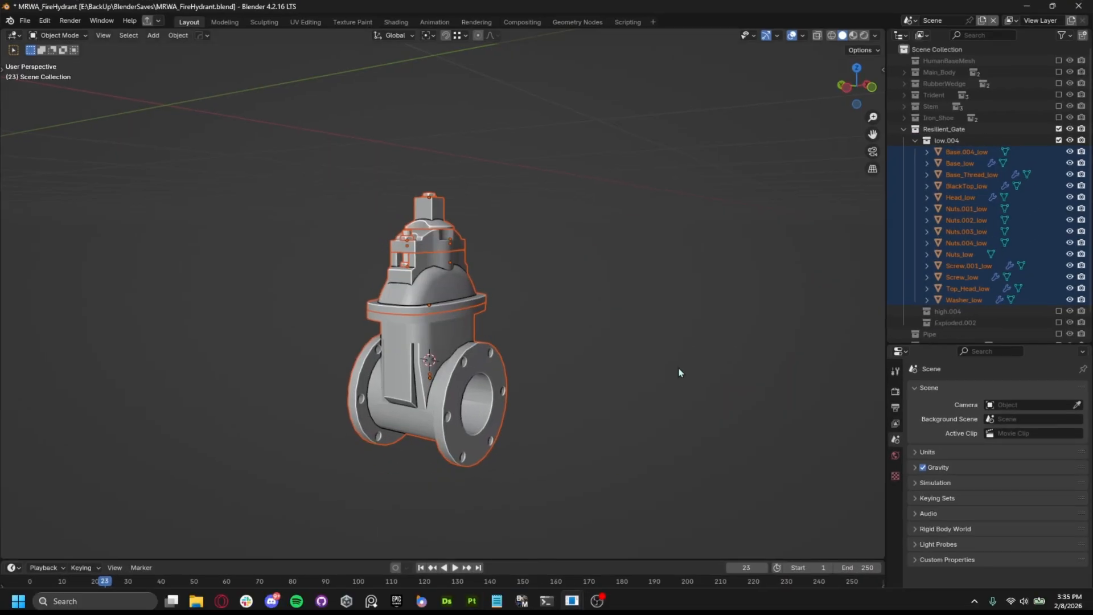
left_click(971, 231)
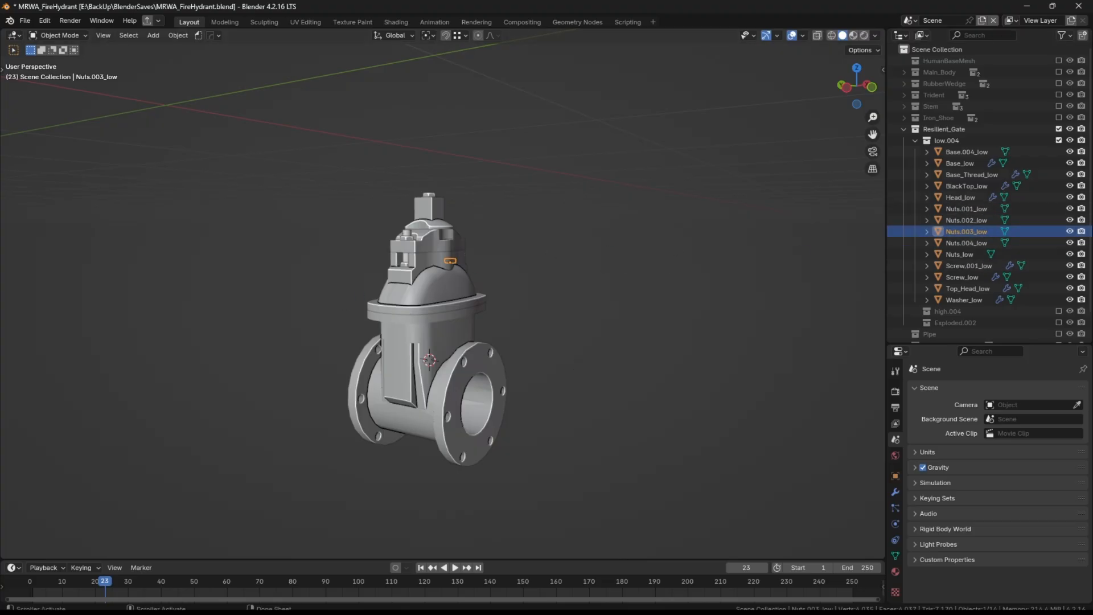
mouse_move(572, 600)
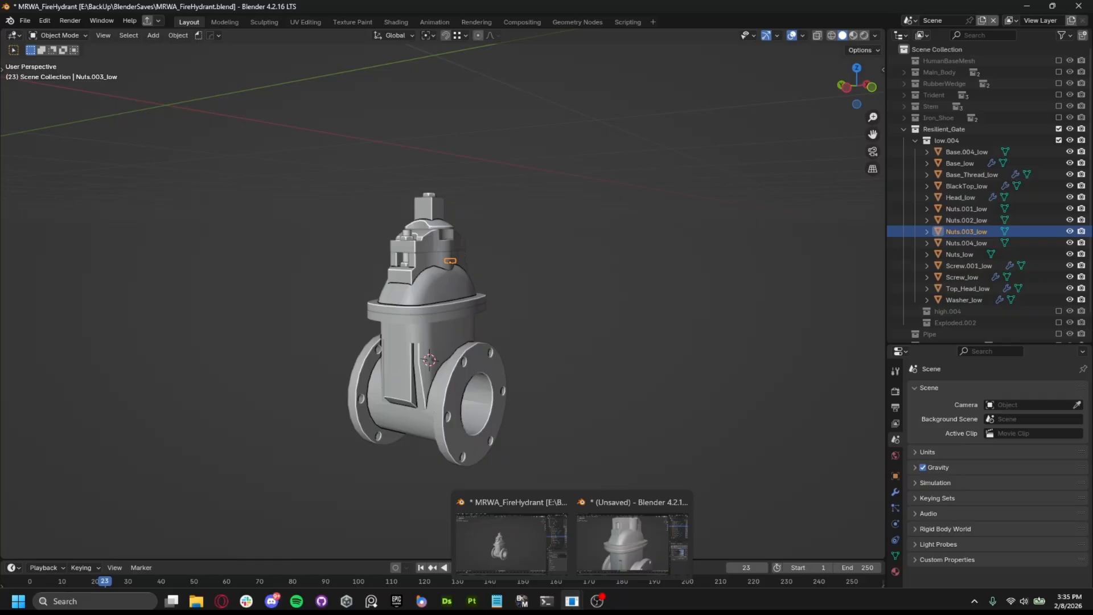
left_click(472, 601)
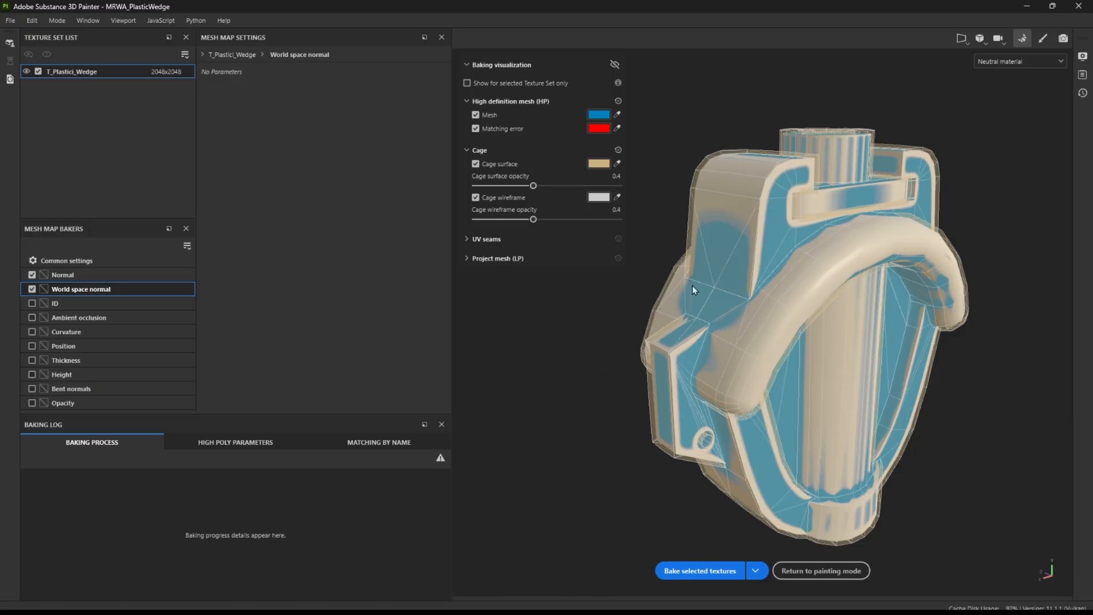
Exclude the World space normal map from the bake and browse the high poly scene files without choosing one
left_click(32, 288)
left_click(67, 261)
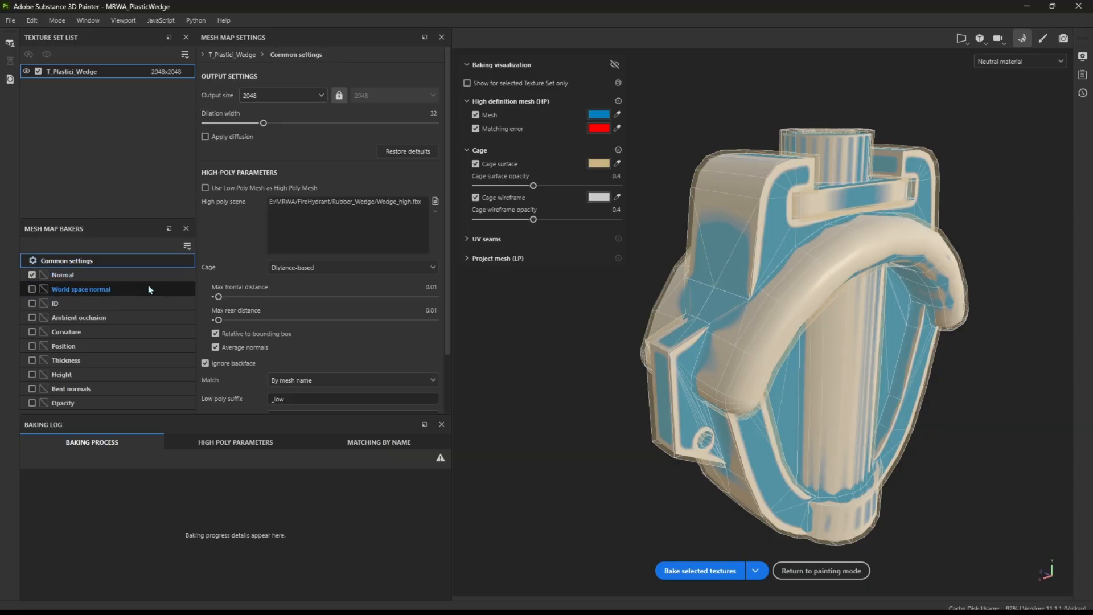
left_click(435, 202)
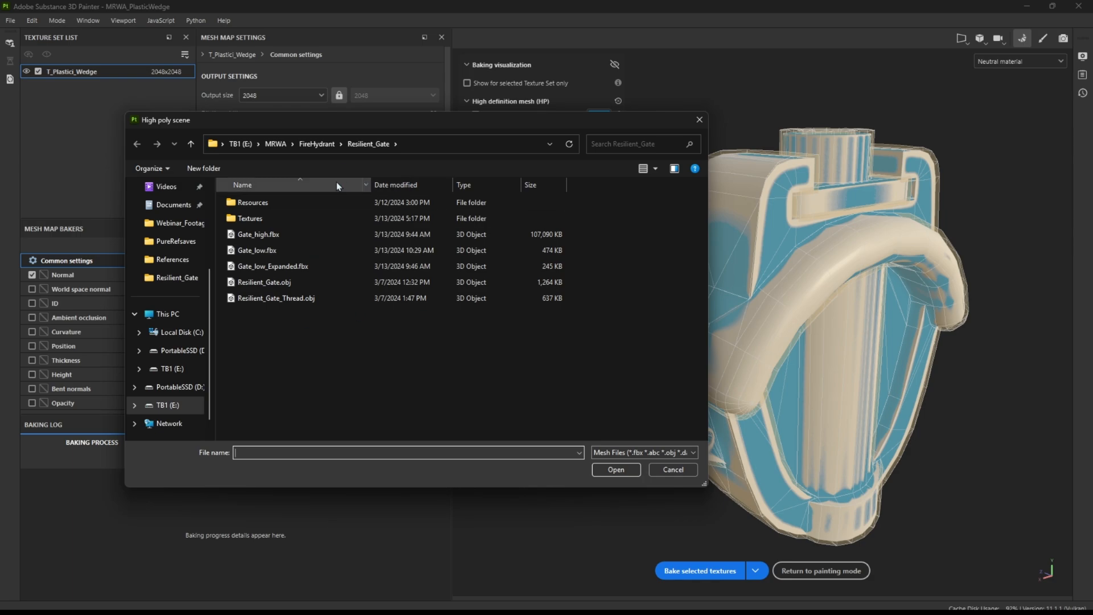
left_click(674, 470)
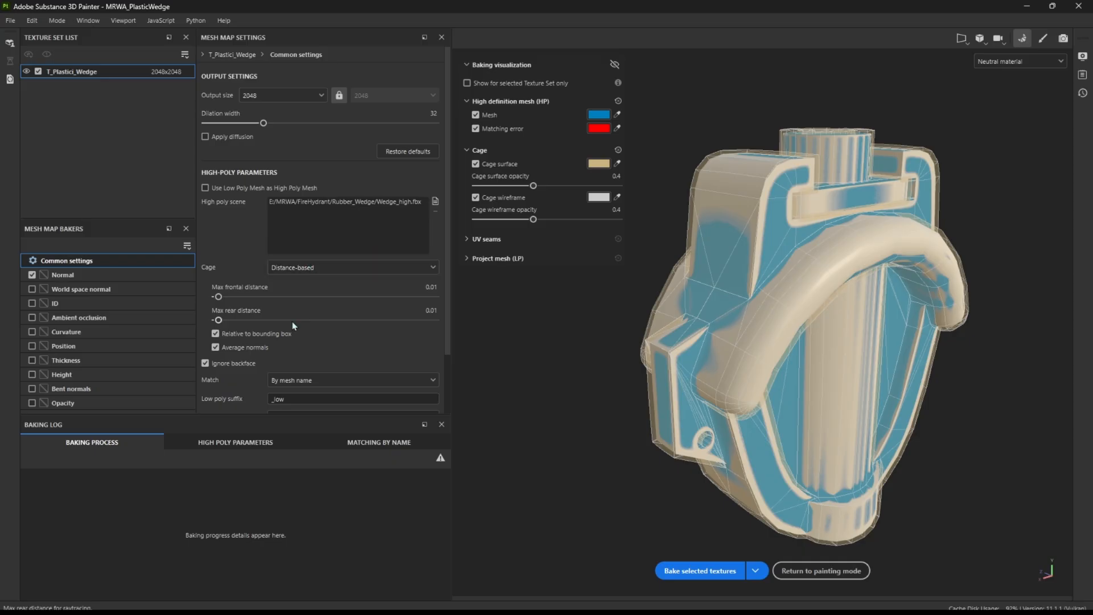
Set the high-poly matching to Always and bake the wedge's Normal map
scroll(286, 325, "down", 3)
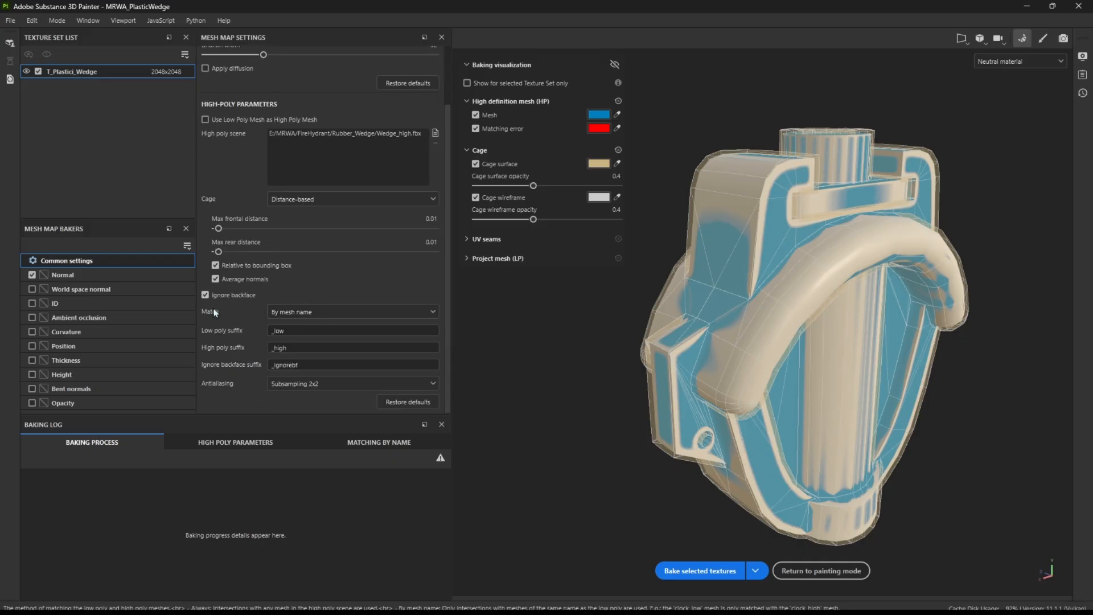
left_click(303, 313)
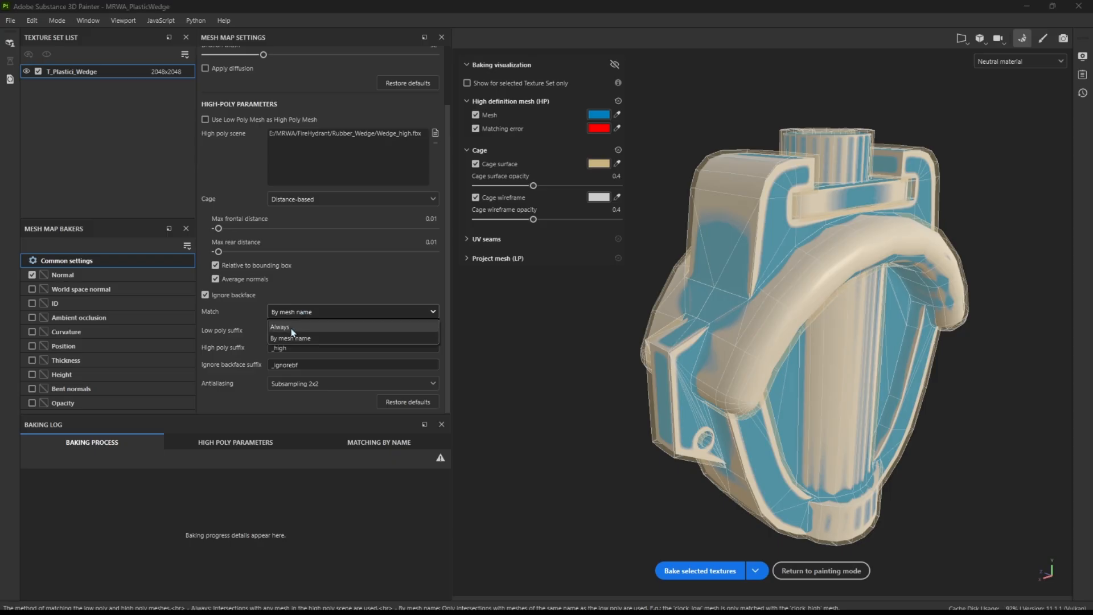
left_click(299, 315)
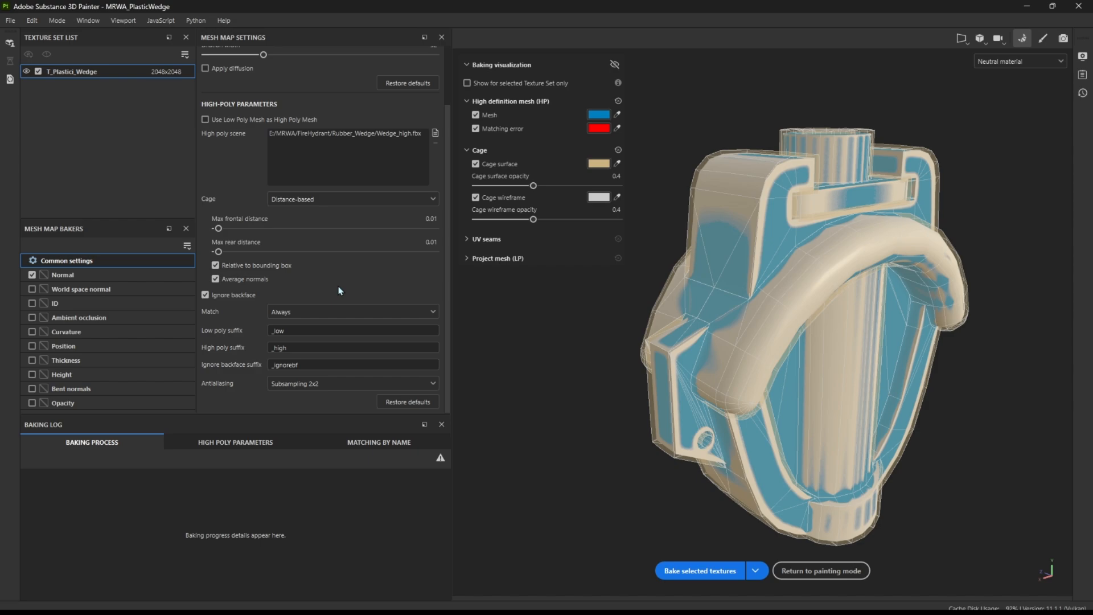
left_click(699, 570)
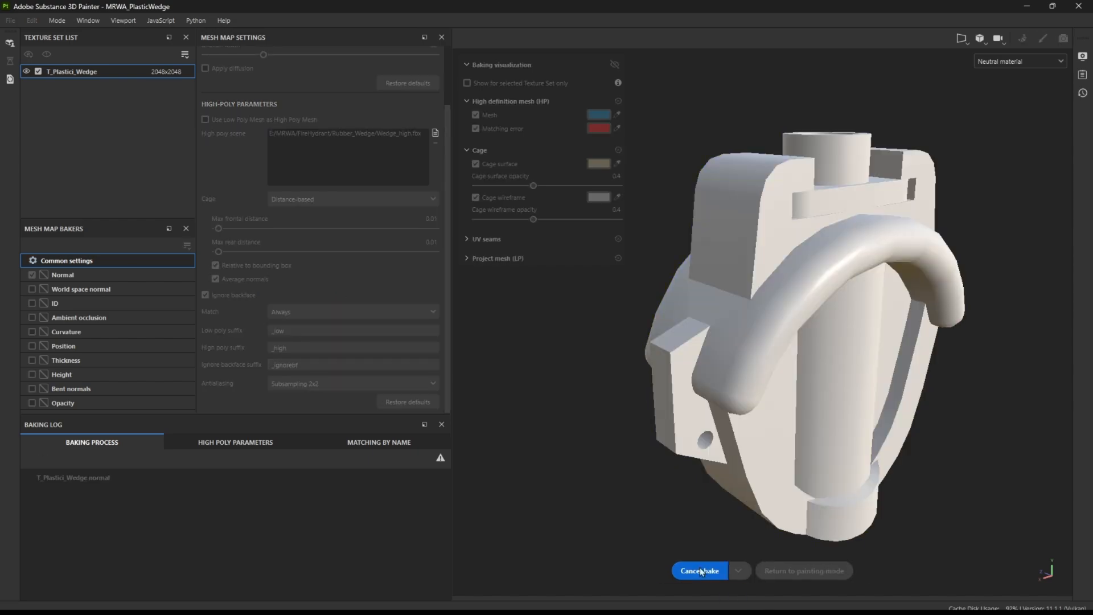
left_click(819, 571)
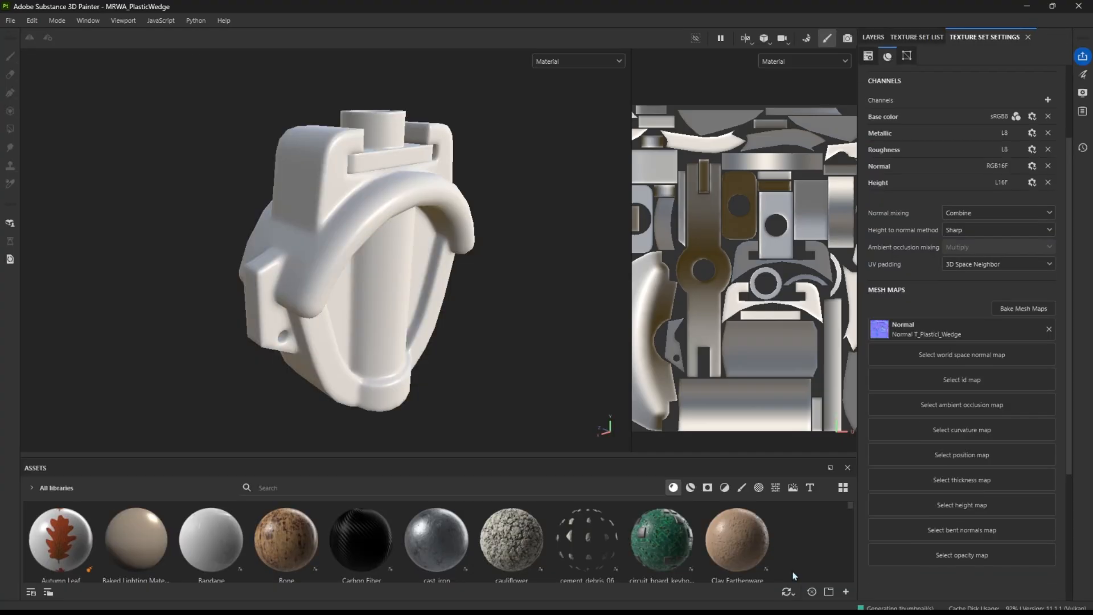
Examine the baked normal details on the wedge up close and on its UV islands
scroll(438, 142, "up", 6)
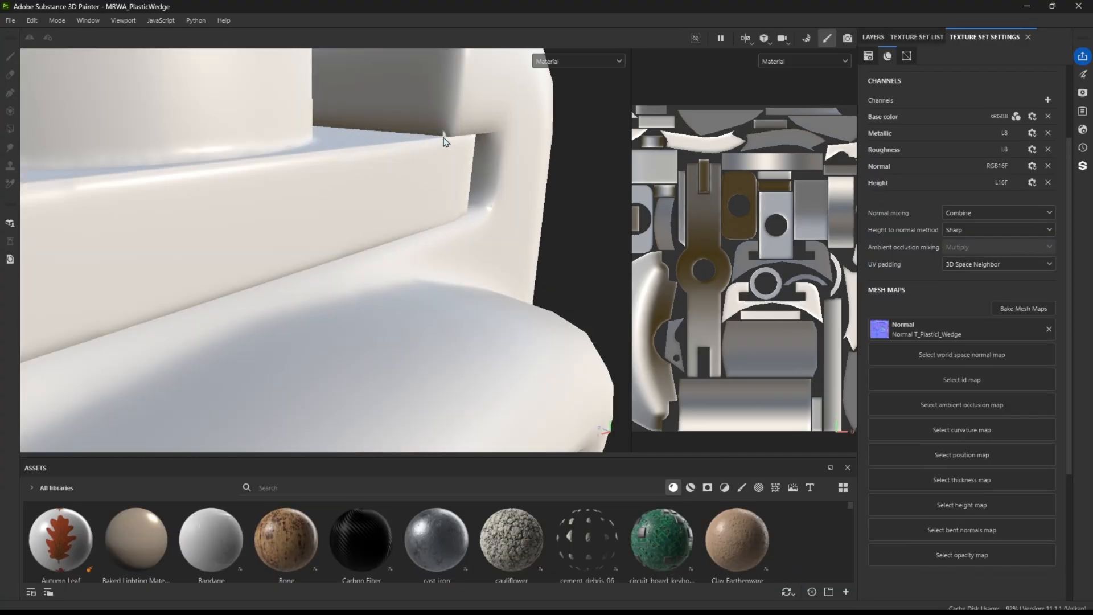
scroll(444, 147, "down", 2)
scroll(345, 183, "down", 3)
left_click_drag(374, 199, 454, 190, "alt")
scroll(437, 198, "down", 5)
middle_click_drag(359, 337, 382, 239, "alt")
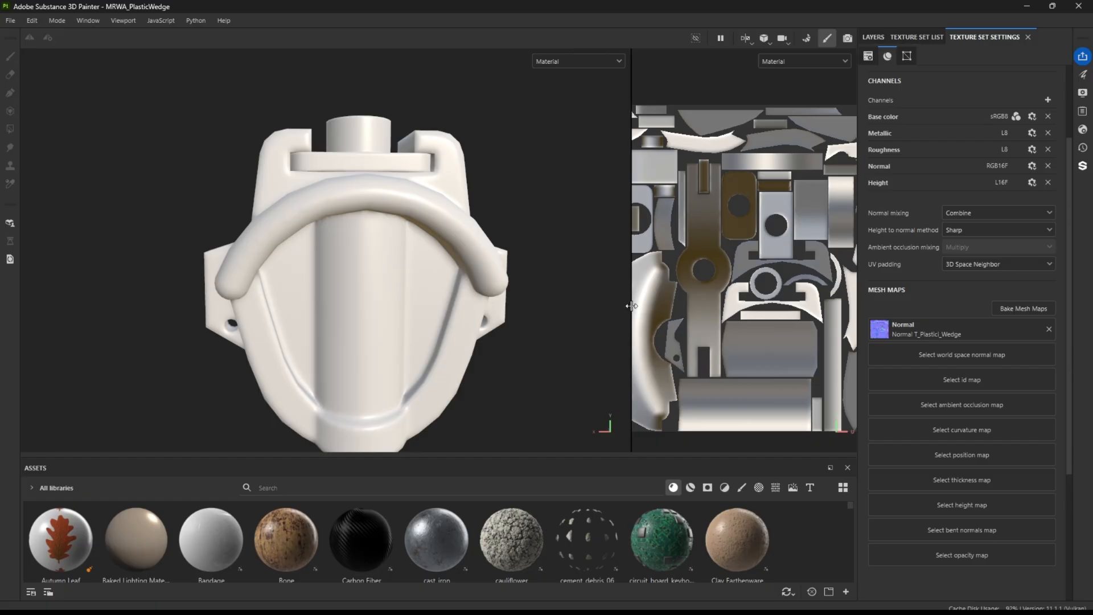
left_click_drag(631, 311, 380, 285)
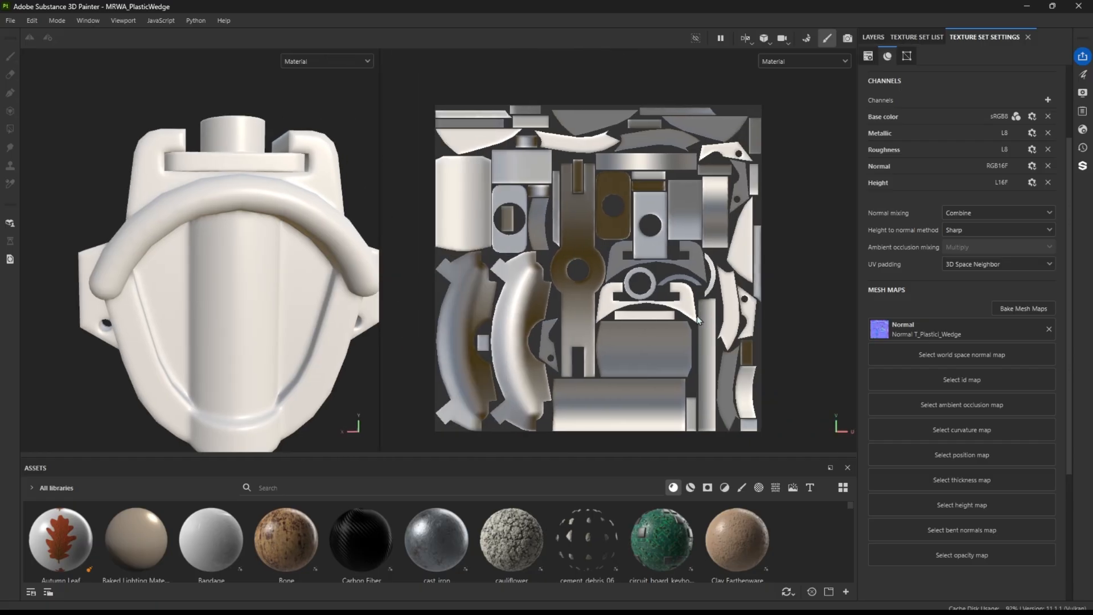
scroll(683, 302, "up", 8)
scroll(643, 274, "down", 4)
scroll(643, 277, "down", 2)
left_click_drag(382, 330, 597, 319)
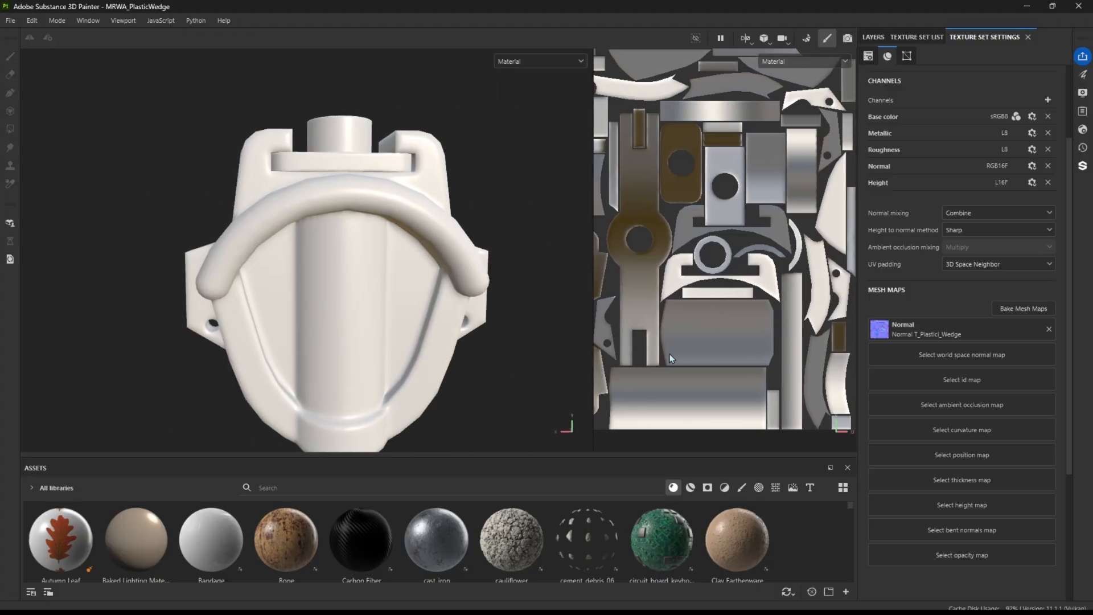
Reopen mesh map baking and add World space normal, Ambient occlusion, Curvature, Position and Thickness to the bake
left_click(1023, 308)
left_click(29, 290)
left_click(31, 289)
left_click(32, 318)
left_click(32, 332)
left_click(32, 347)
left_click(31, 360)
Keep the high-poly matching at Always in the common settings and bake all selected mesh maps
left_click(67, 260)
scroll(362, 330, "down", 2)
left_click(330, 312)
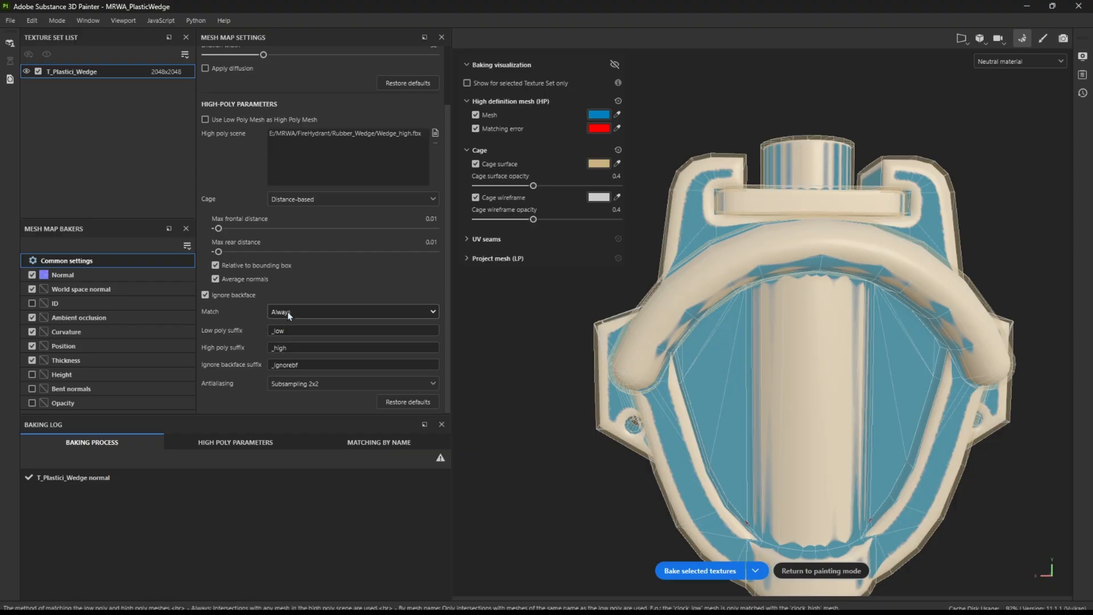
left_click(285, 326)
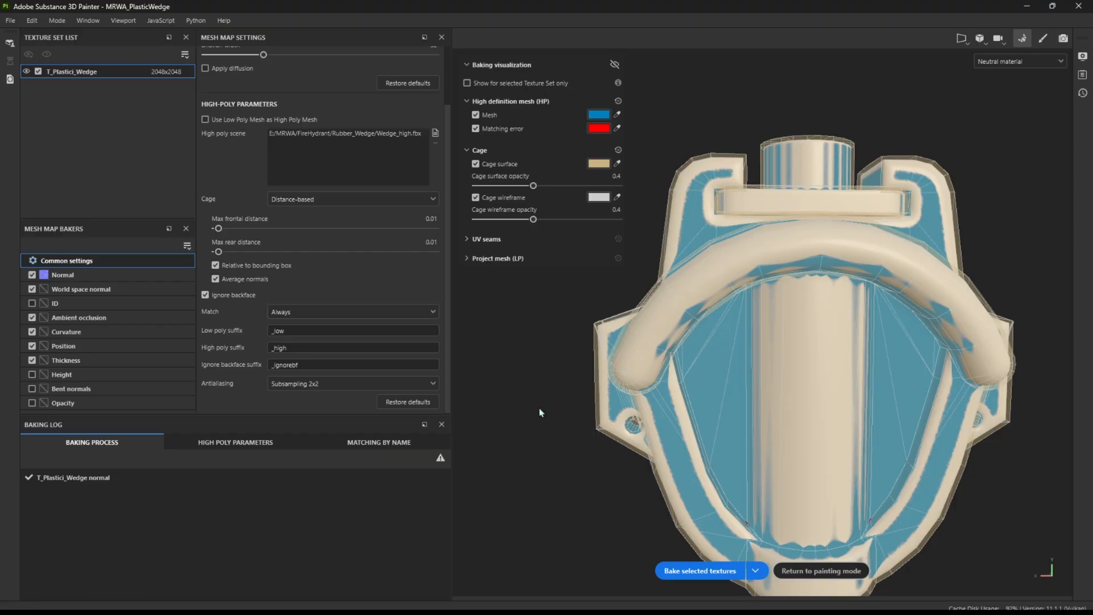
left_click(681, 572)
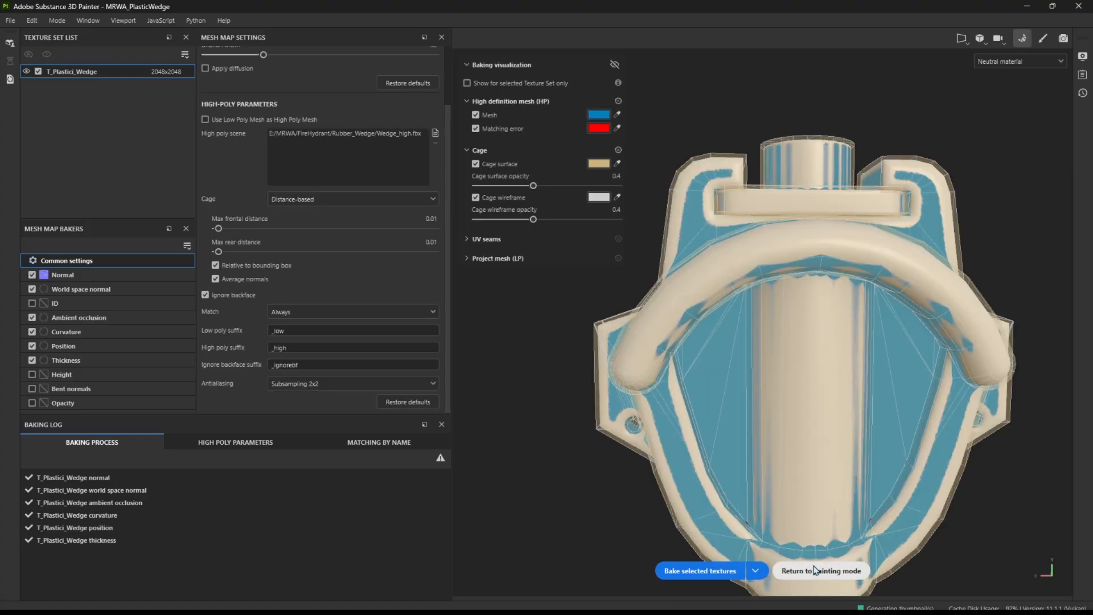
Return to painting mode and display the Ambient occlusion mesh map on the wedge, inspecting its upper collar up close
left_click(792, 570)
left_click(539, 61)
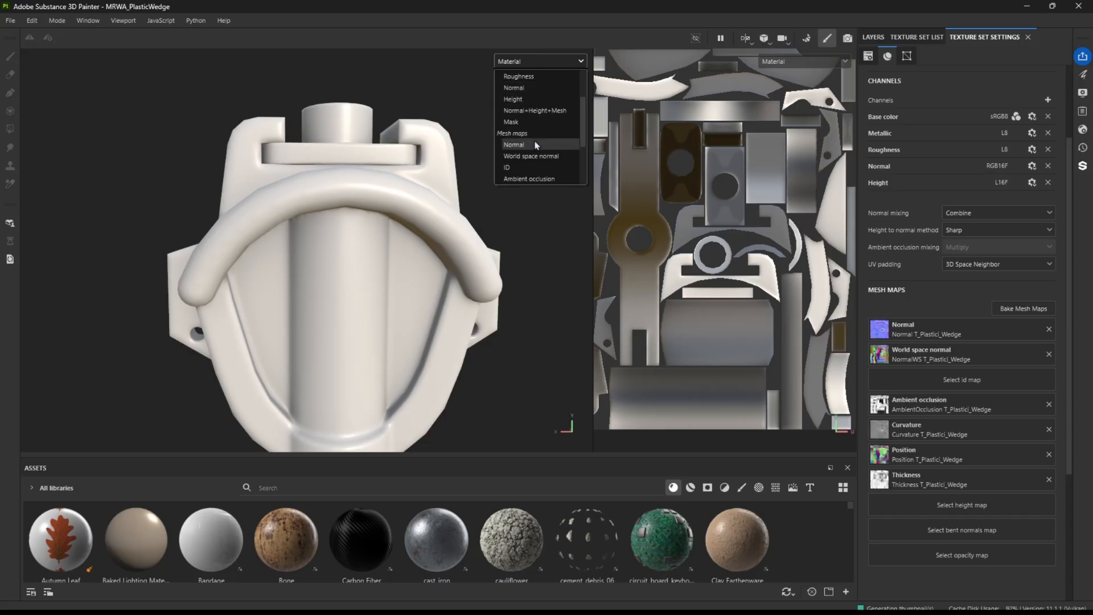
left_click(526, 152)
scroll(539, 67, "down", 2)
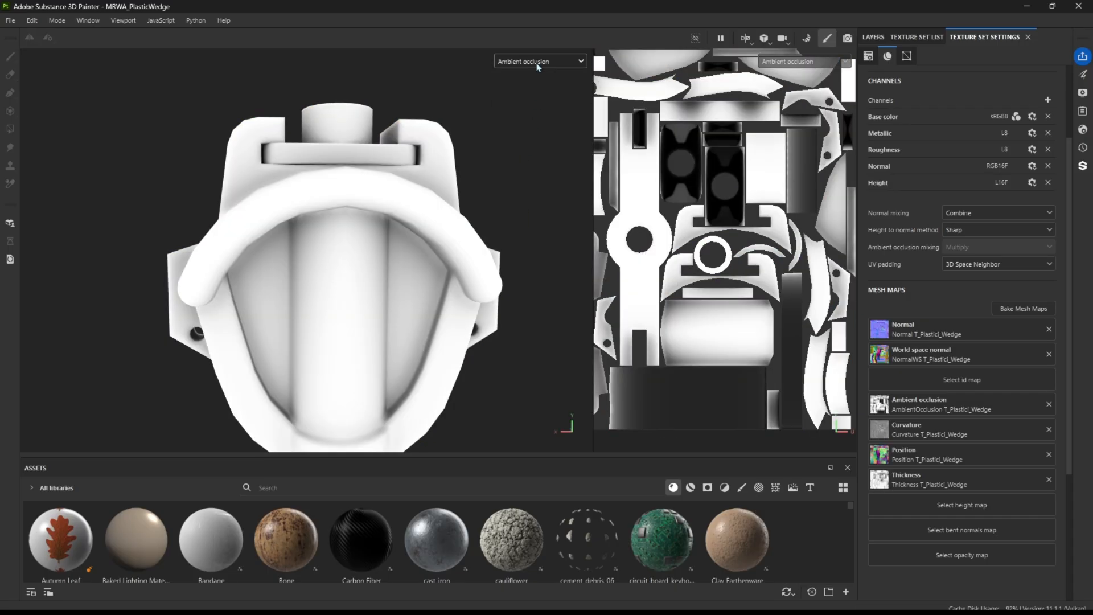
scroll(410, 154, "up", 6)
left_click_drag(411, 198, 430, 151, "alt")
Display the Curvature map on the wedge, look through the Height and Roughness views, and restore the Material view
left_click(530, 62)
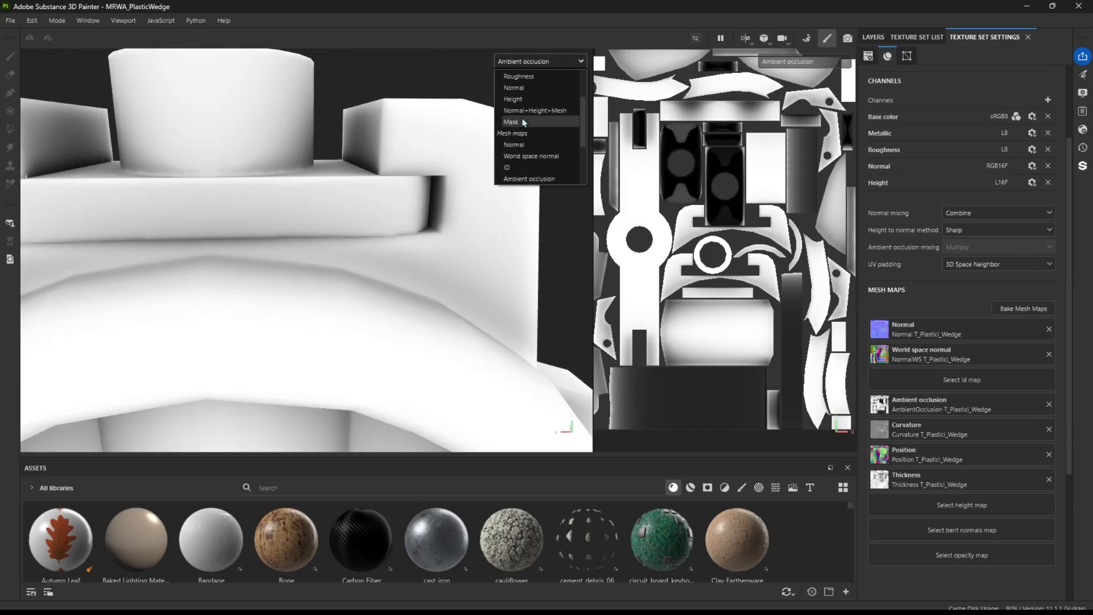
left_click(528, 179)
scroll(546, 65, "down", 1)
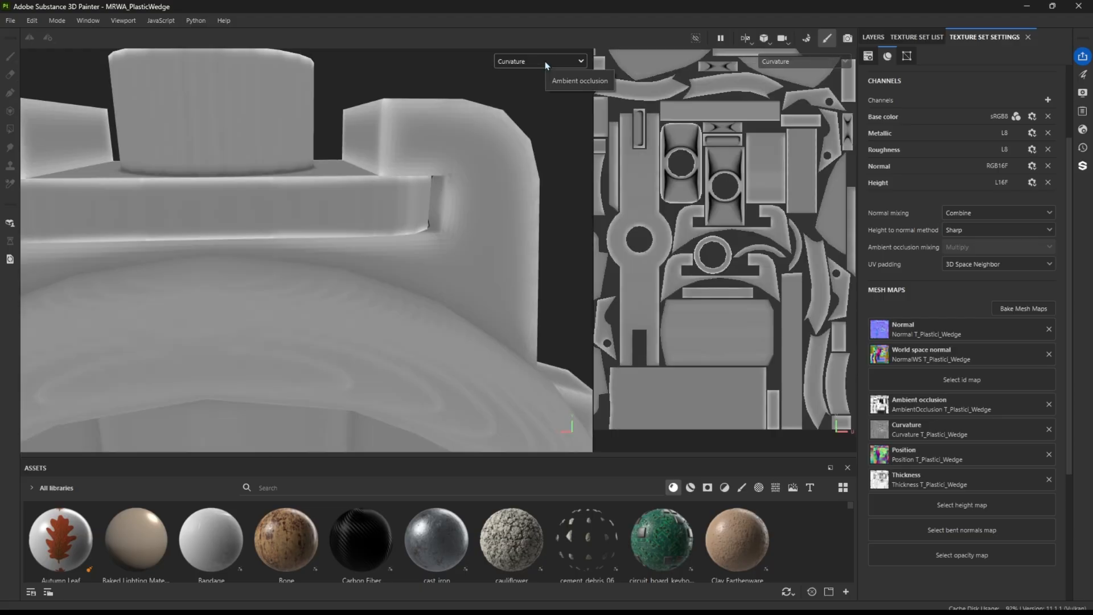
scroll(545, 65, "down", 3)
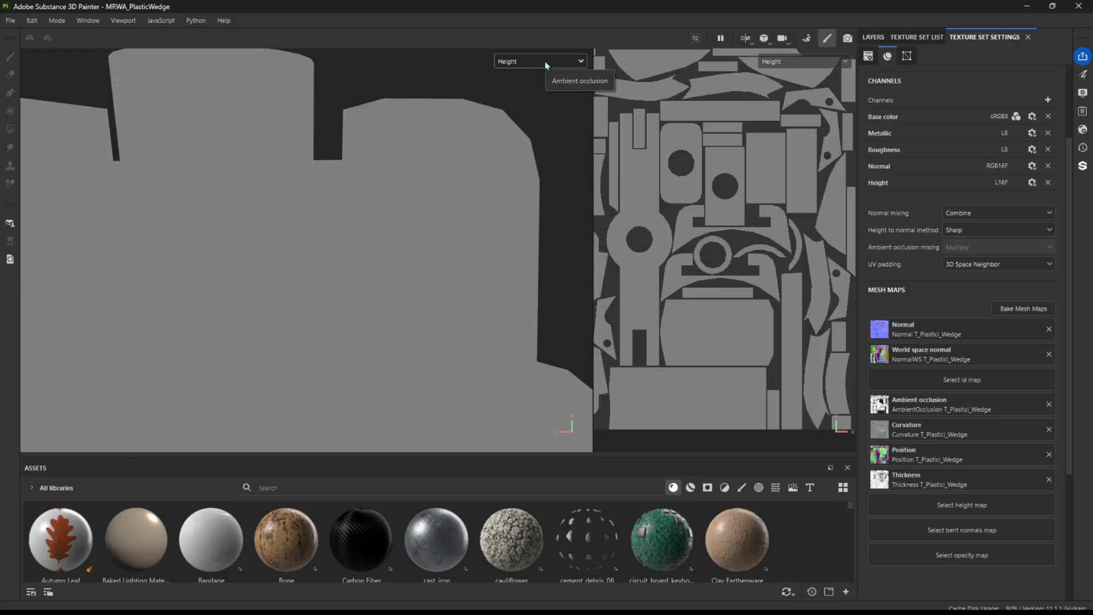
scroll(544, 66, "up", 8)
scroll(545, 66, "up", 3)
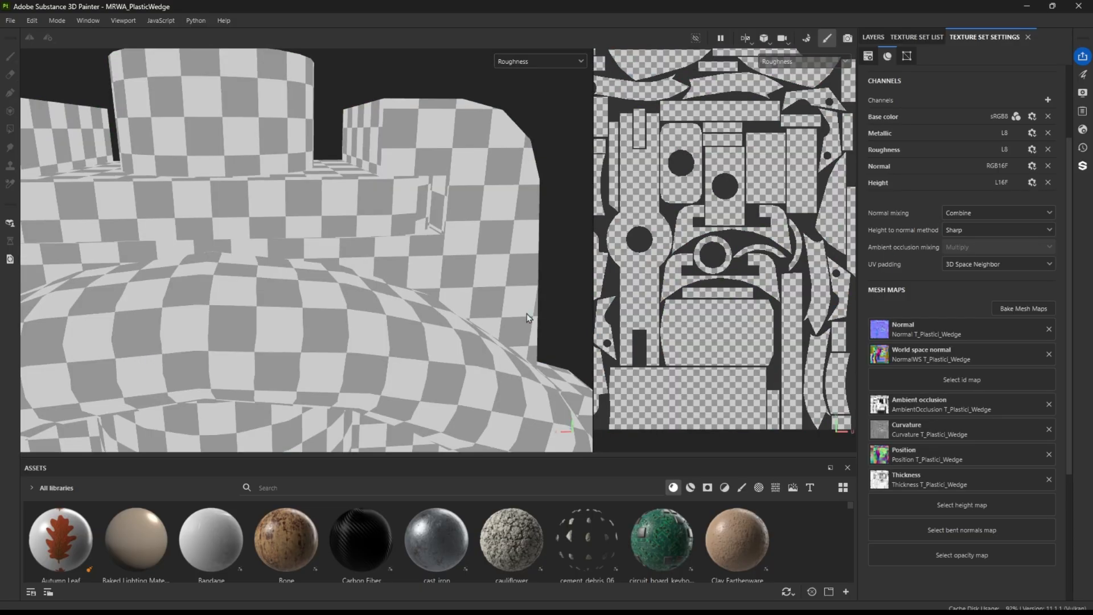
left_click(1023, 308)
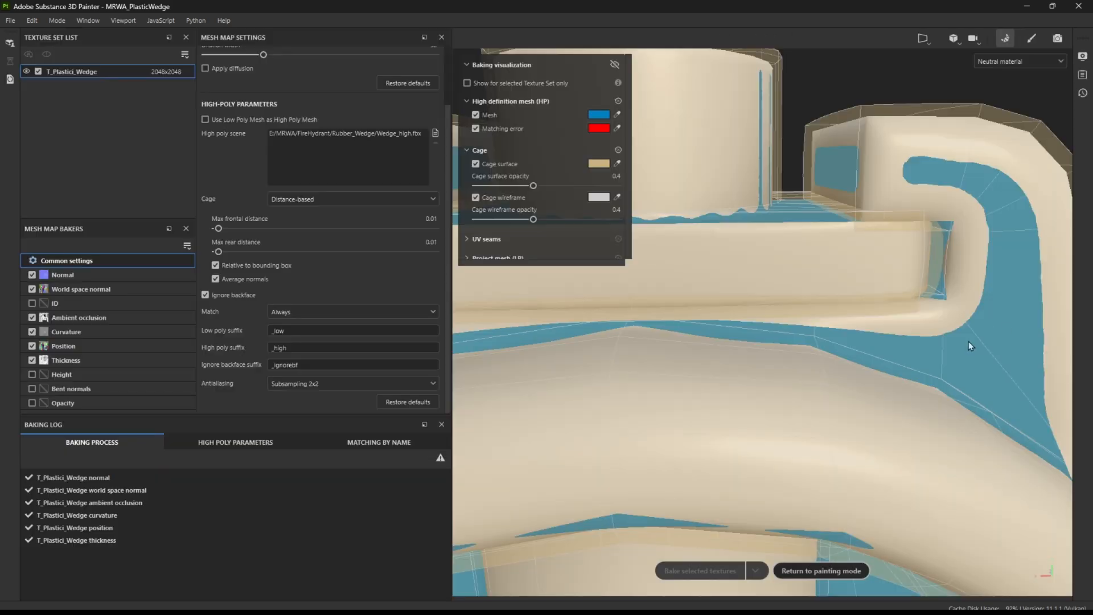
left_click(815, 571)
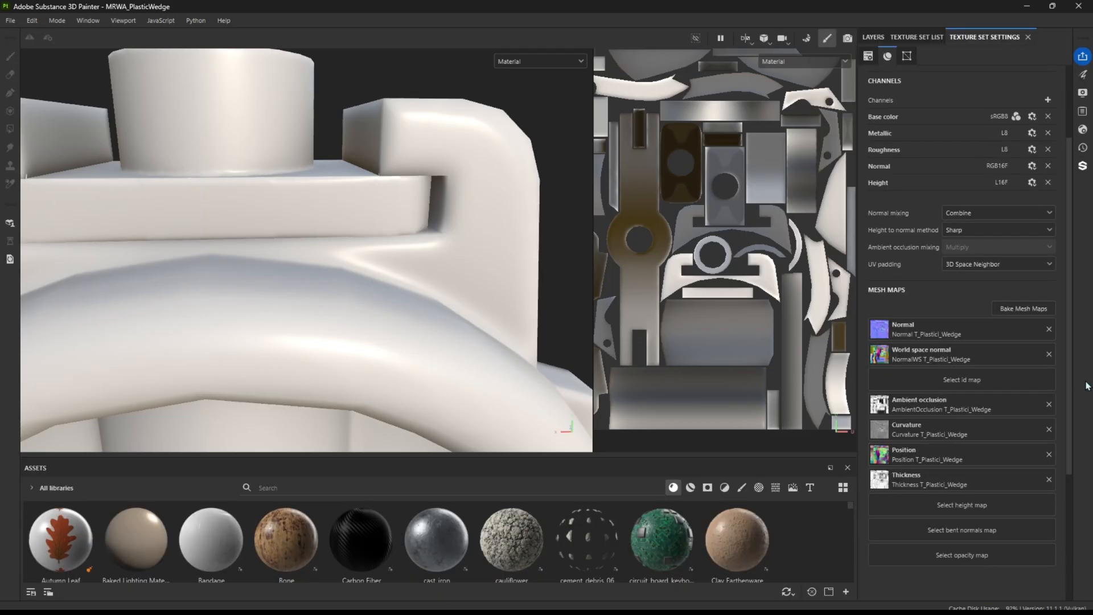
Remove all baked mesh maps from the texture set: Normal, World space normal, Ambient occlusion, Curvature, Position and Thickness
left_click(1049, 355)
left_click(1049, 404)
left_click(1049, 430)
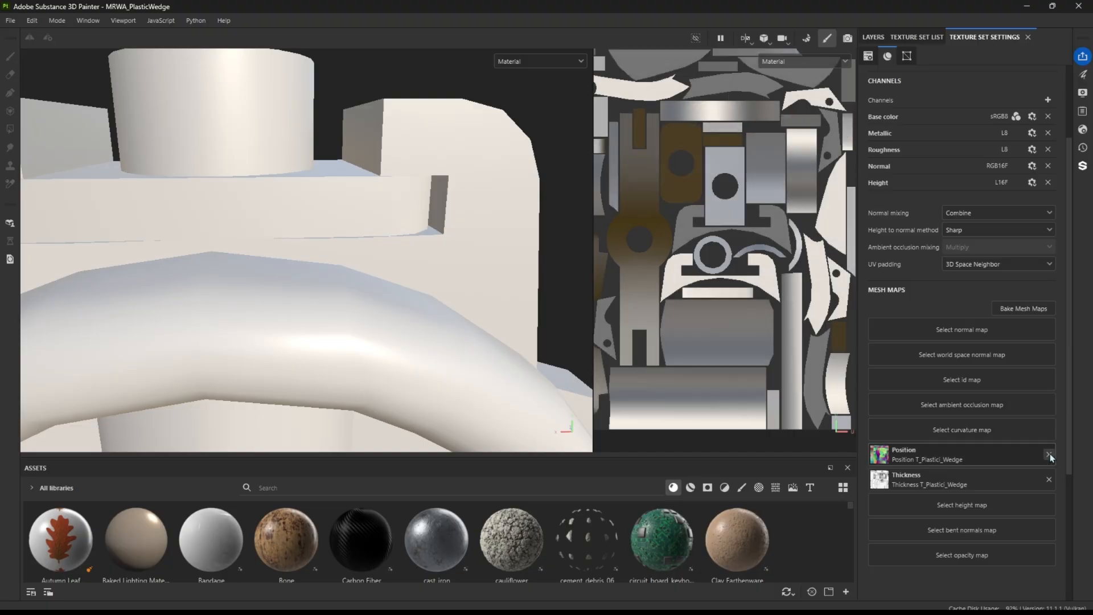
left_click(1049, 453)
left_click(1050, 478)
right_click_drag(468, 275, 280, 264, "alt")
middle_click_drag(281, 264, 398, 199, "alt")
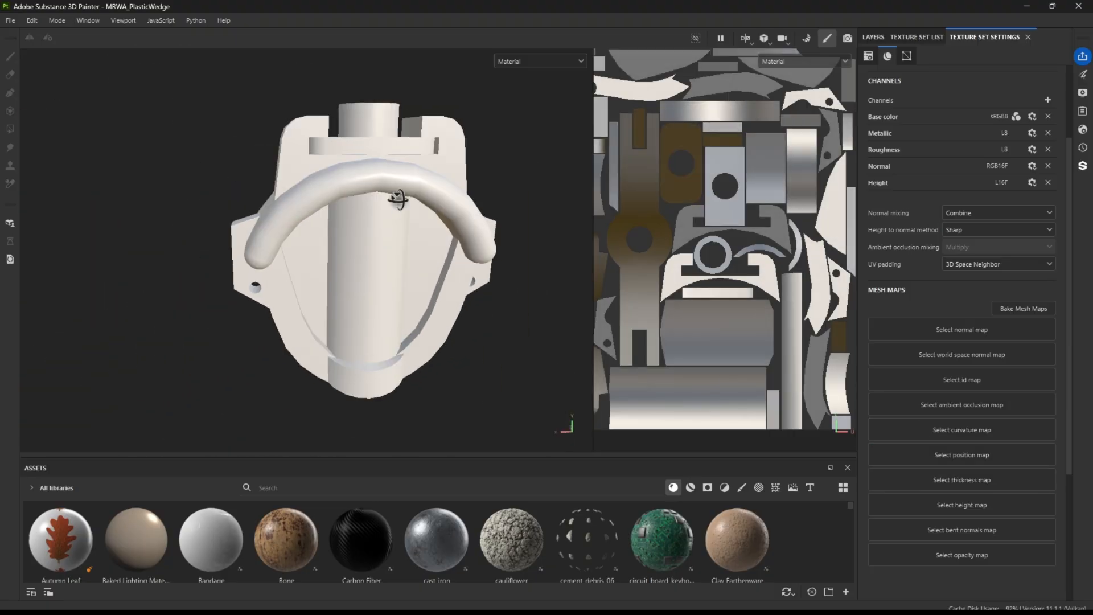
left_click_drag(398, 200, 424, 202, "alt")
Reopen mesh map baking and deselect every baker except Normal
left_click(1034, 308)
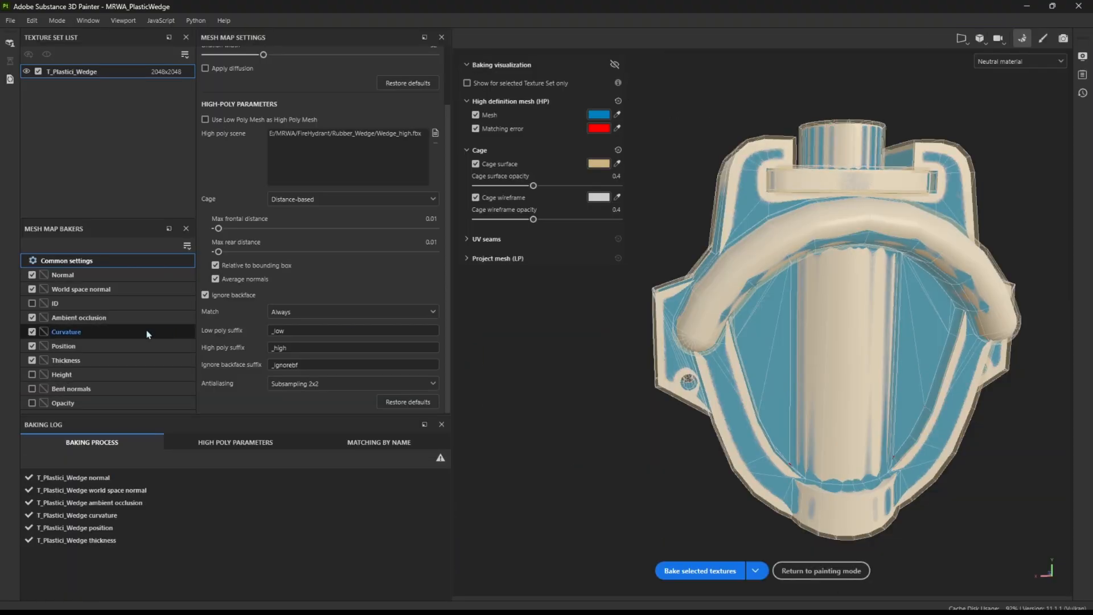
left_click_drag(32, 361, 32, 290)
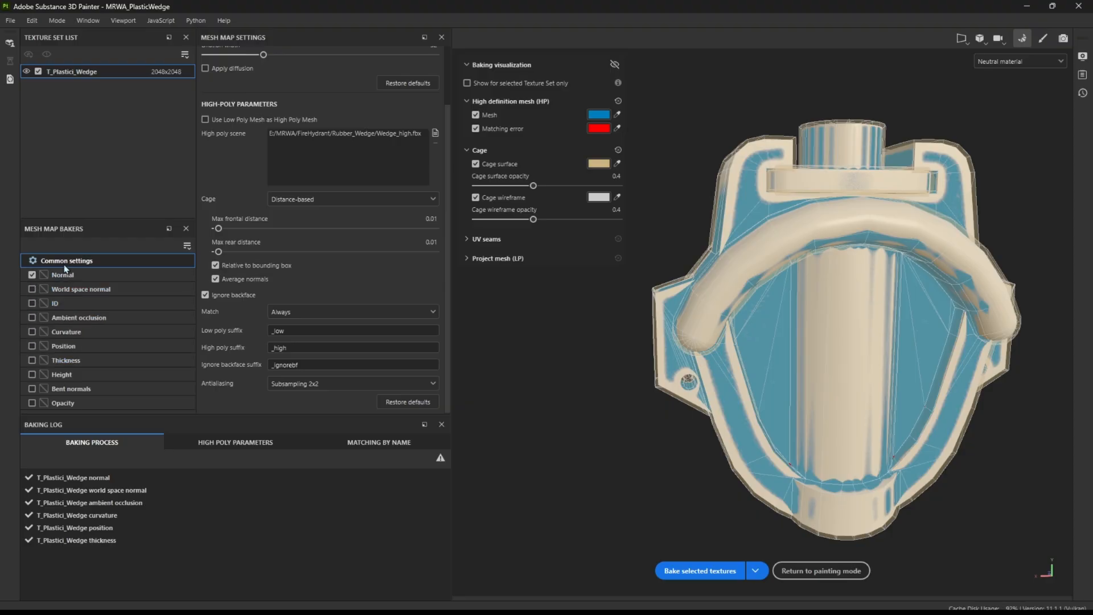
middle_click_drag(758, 334, 685, 326, "alt")
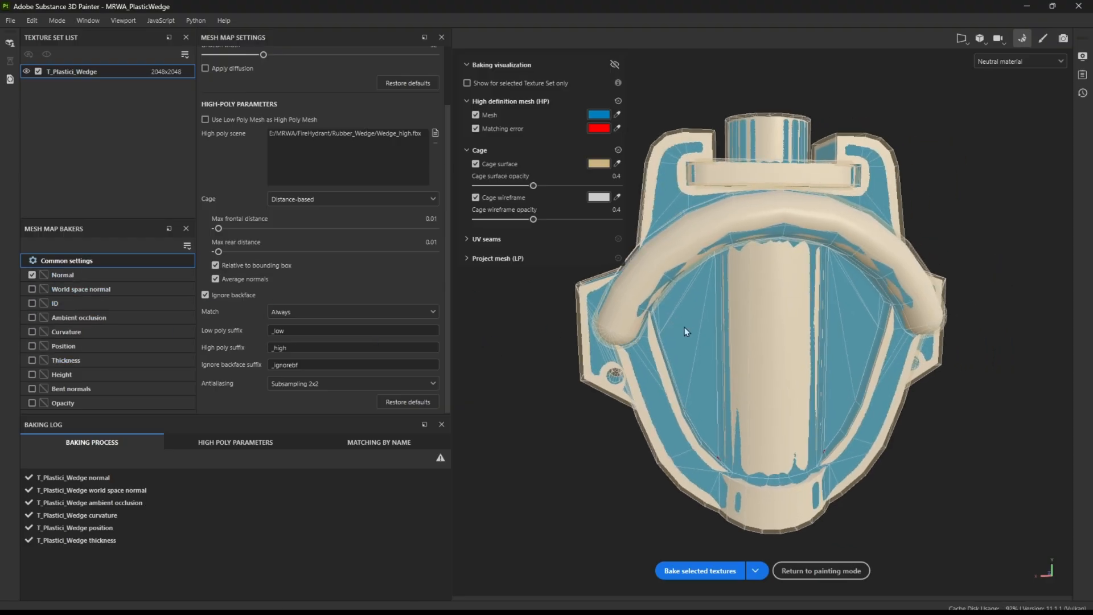
left_click_drag(684, 327, 667, 323, "alt")
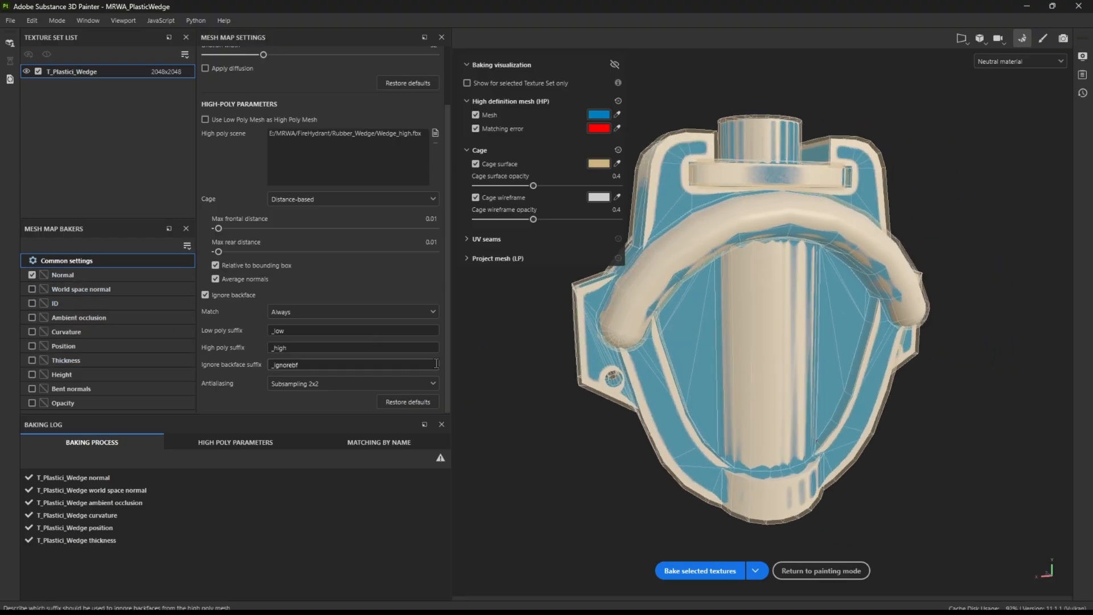
Set the high-poly matching to By mesh name and inspect the cage around the wedge's parts
left_click(297, 313)
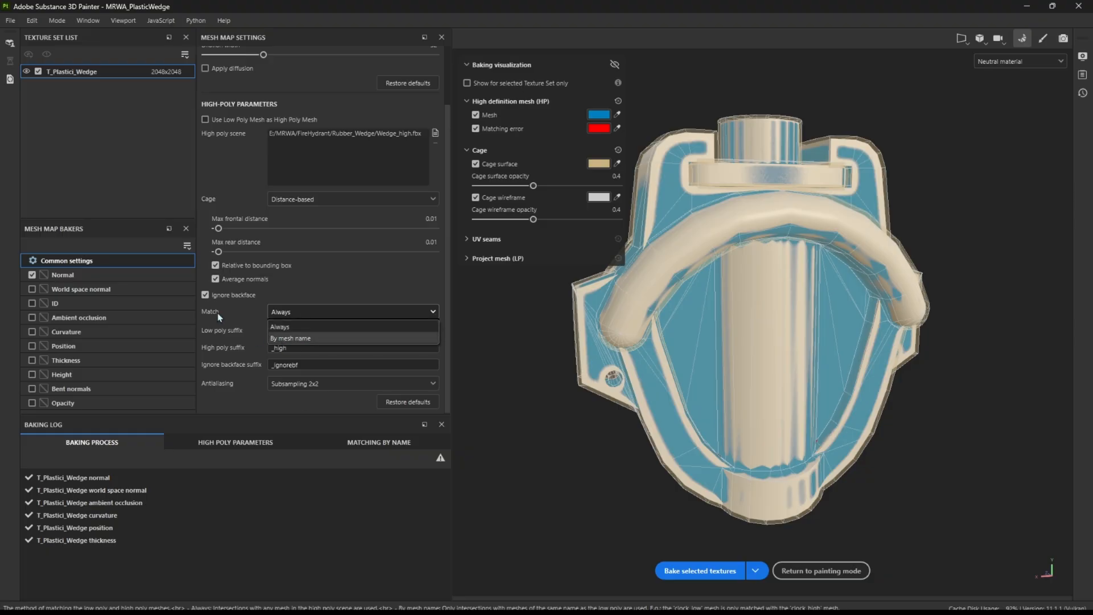
left_click(327, 296)
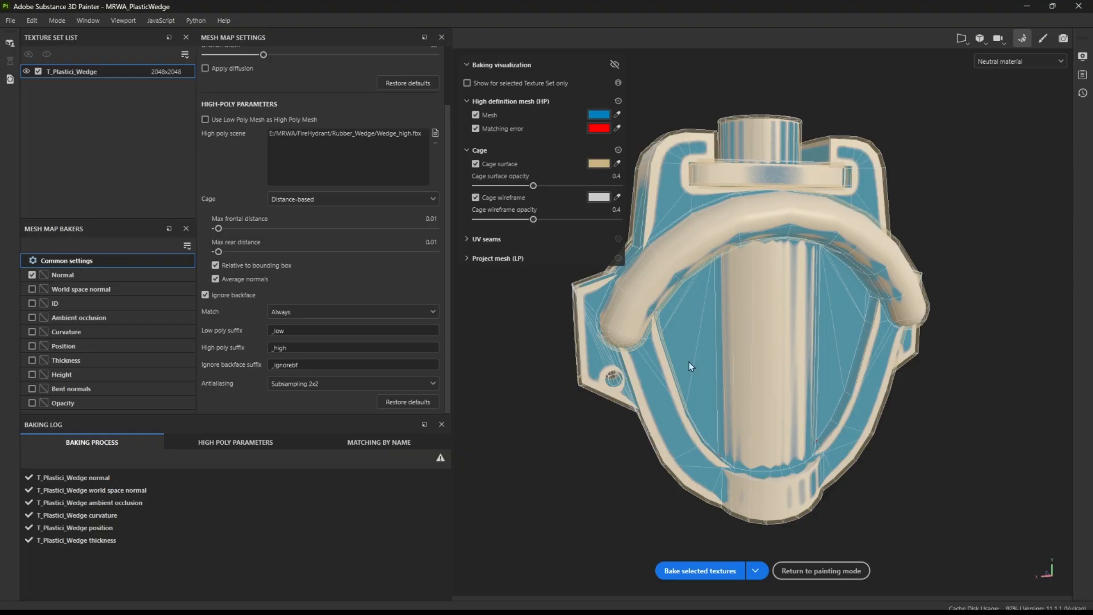
left_click(292, 311)
left_click(290, 339)
scroll(742, 190, "up", 5)
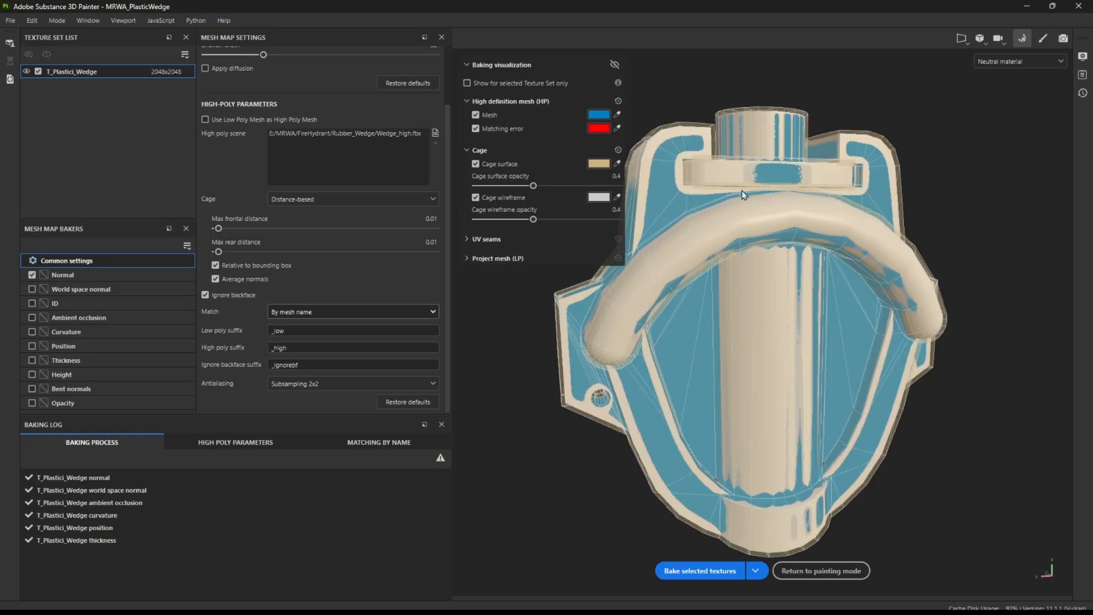
left_click_drag(808, 179, 758, 229, "alt")
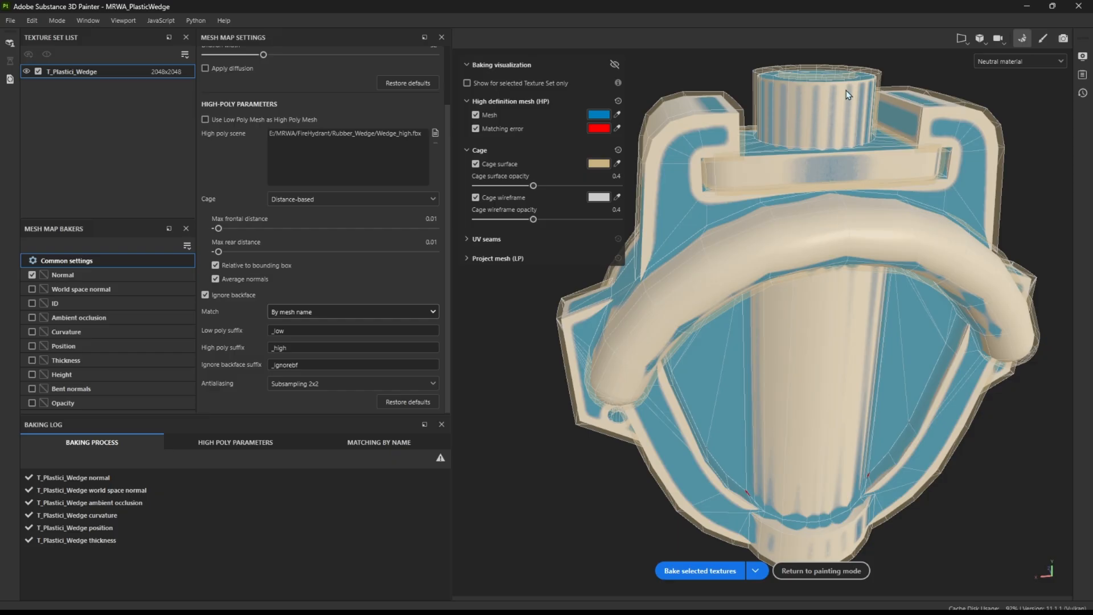
left_click_drag(893, 90, 844, 118, "alt")
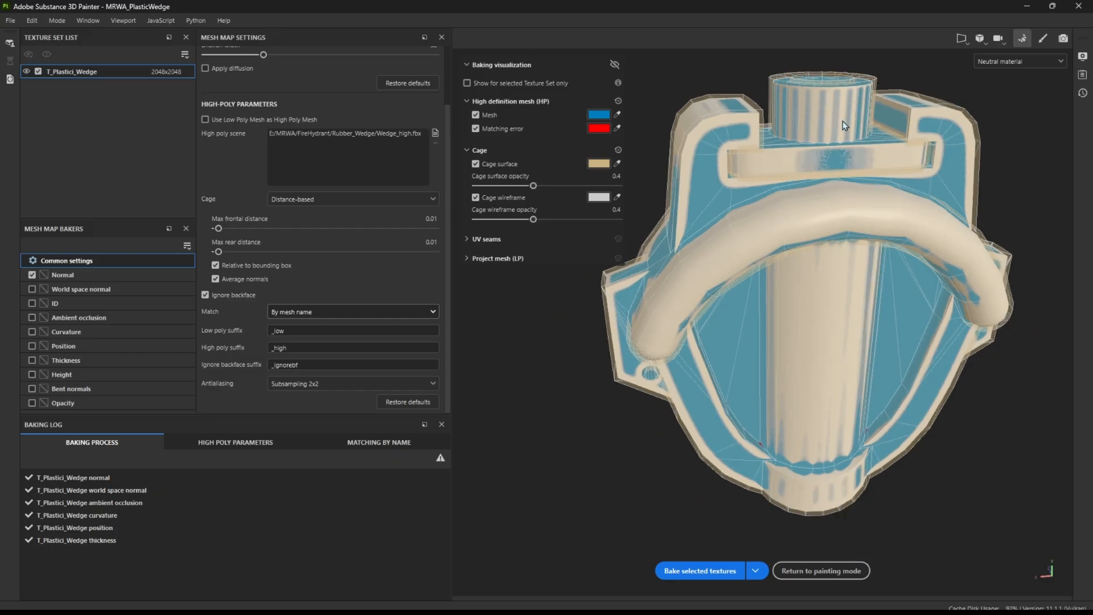
left_click_drag(835, 225, 777, 240, "alt")
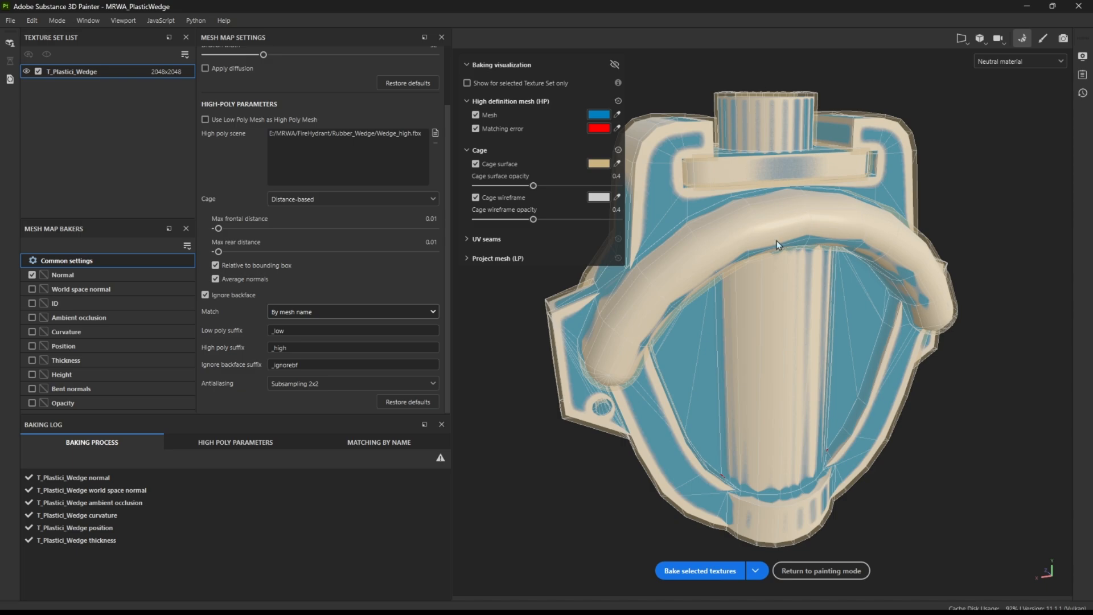
left_click(301, 312)
left_click(297, 338)
Set the cage's max frontal distance to 0.008 for the wedge's bake
scroll(284, 358, "up", 2)
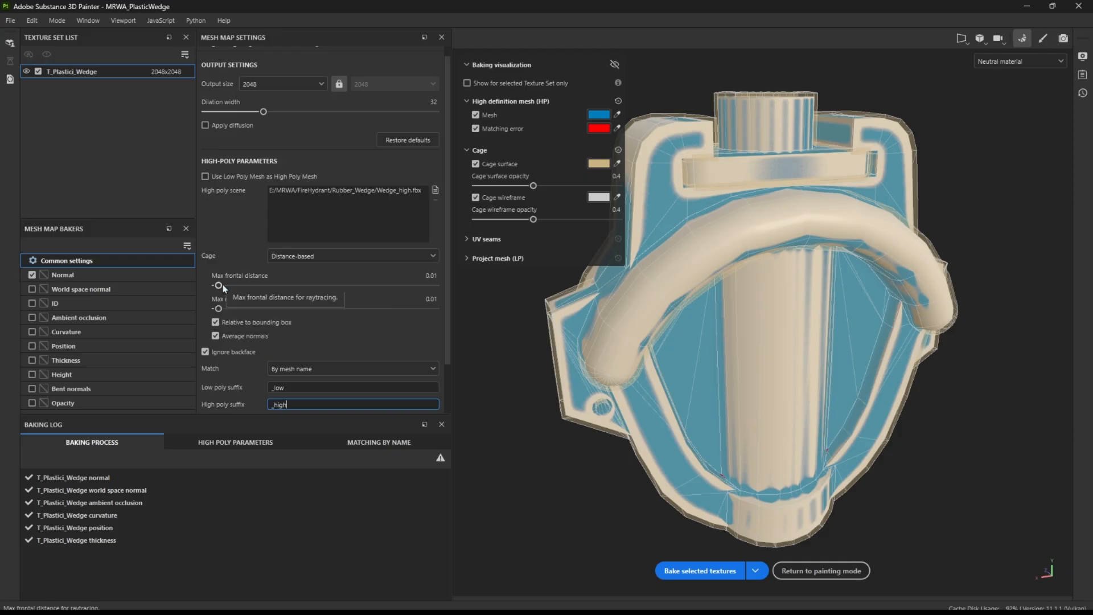
middle_click_drag(721, 99, 778, 99, "alt")
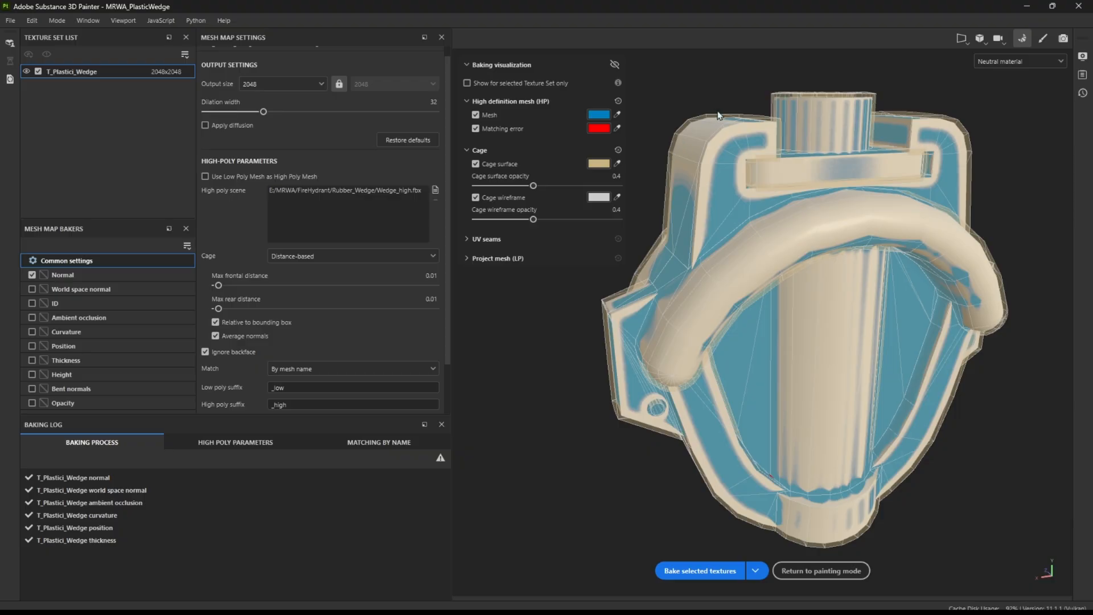
left_click_drag(219, 285, 219, 286)
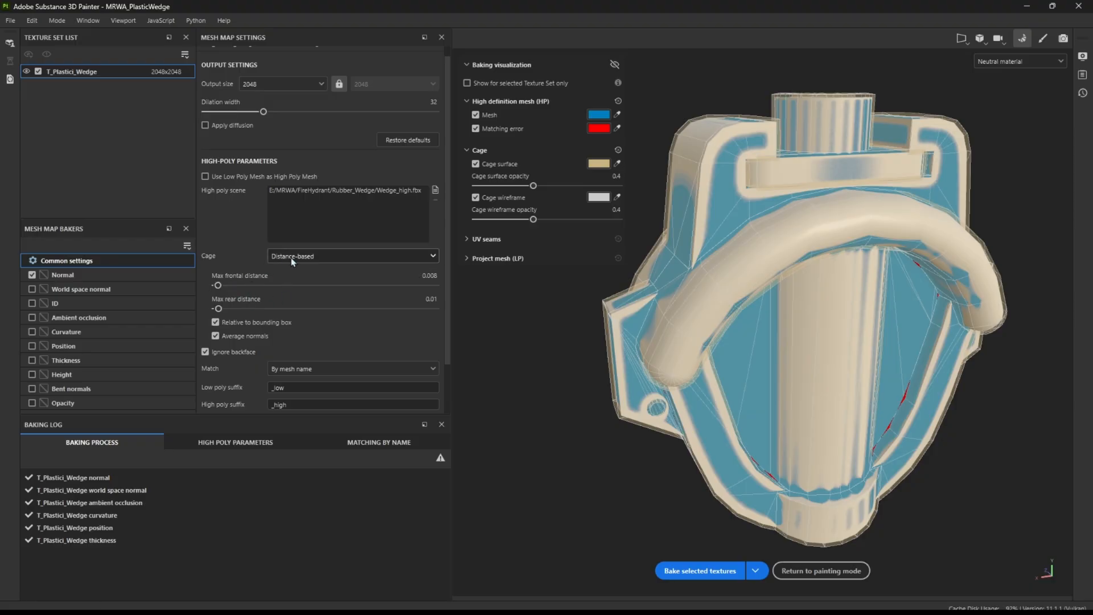
Bake the wedge's Normal map and return to painting mode to inspect the shading from several angles
left_click(700, 570)
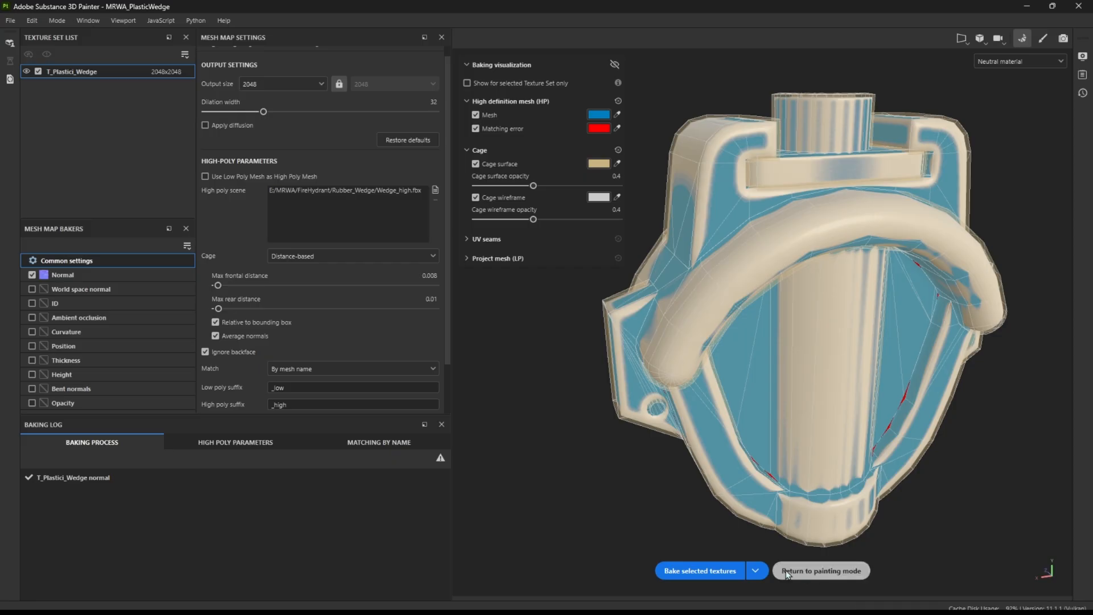
left_click(834, 570)
left_click_drag(319, 239, 371, 221, "alt")
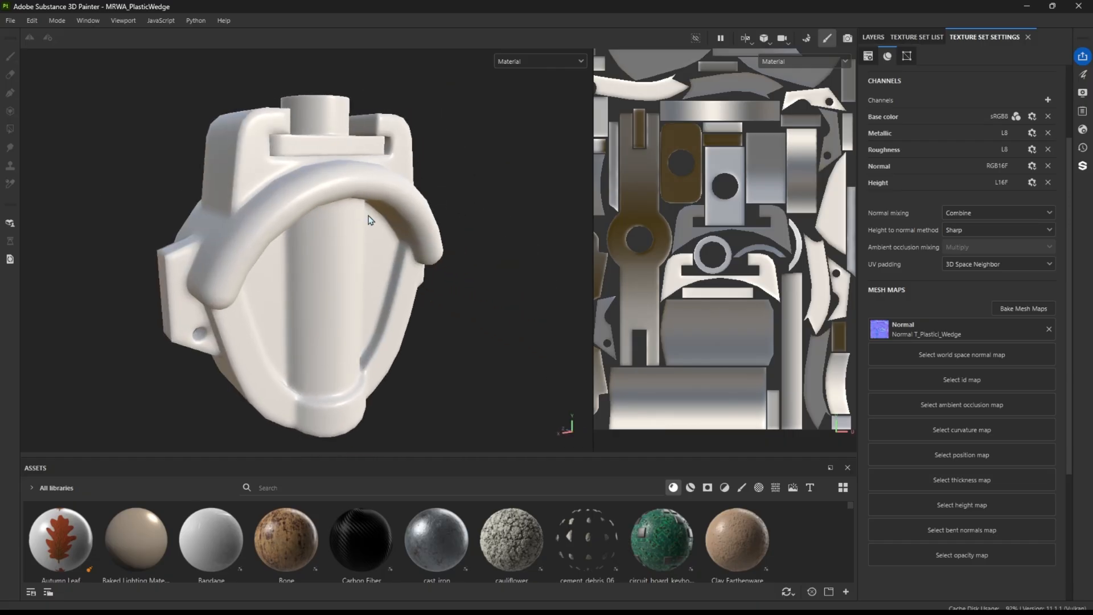
left_click_drag(295, 198, 335, 203, "alt")
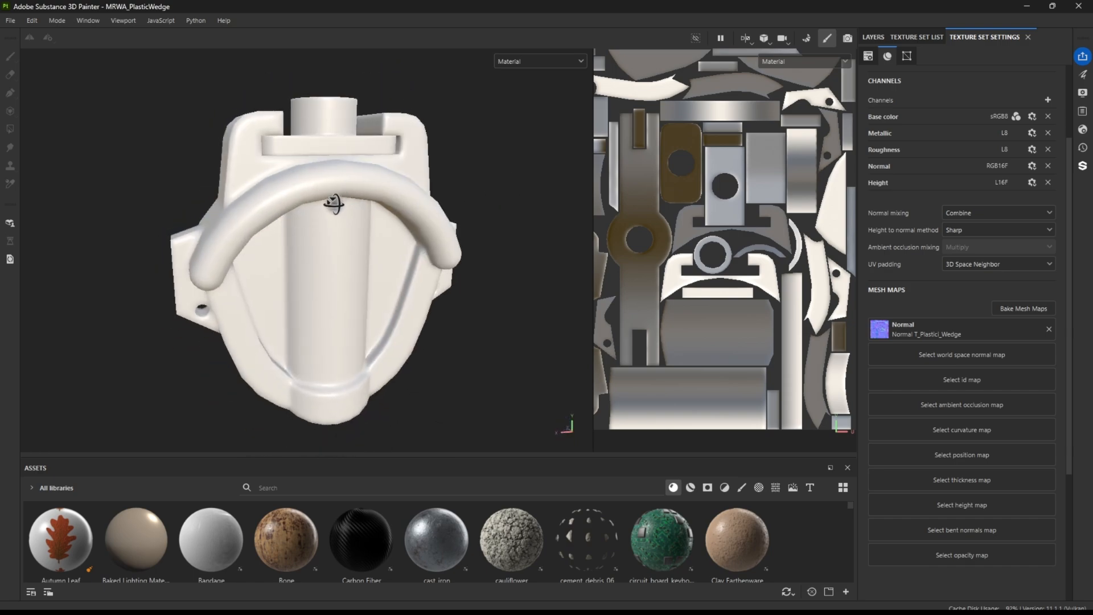
Remove and reassign the project's baked Normal map twice, comparing the wedge's shading with and without it
left_click(1049, 330)
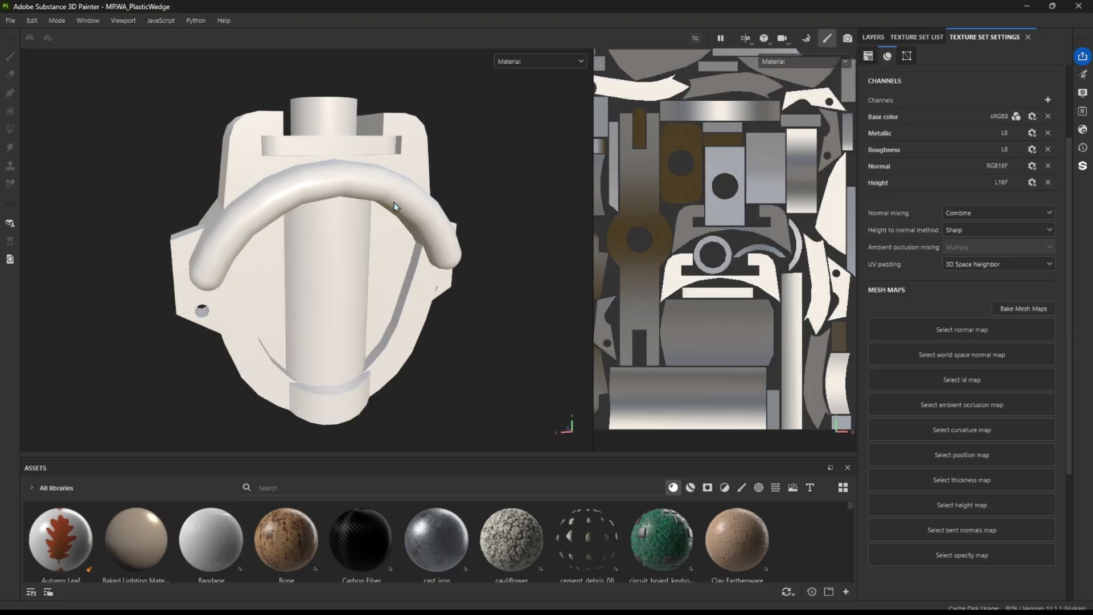
left_click_drag(352, 167, 384, 189, "alt")
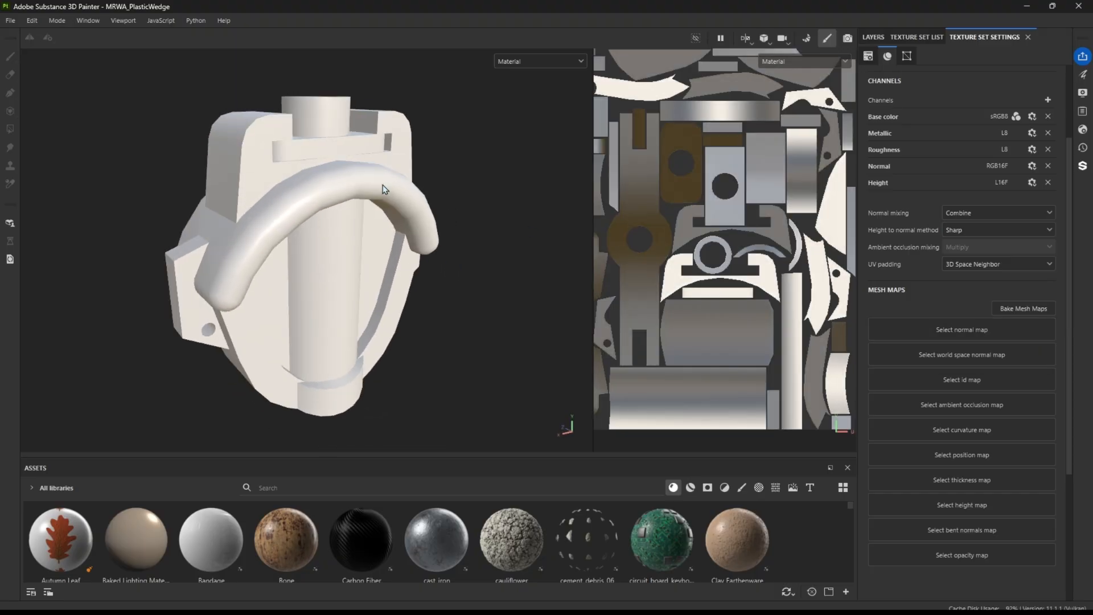
left_click(942, 339)
left_click(948, 407)
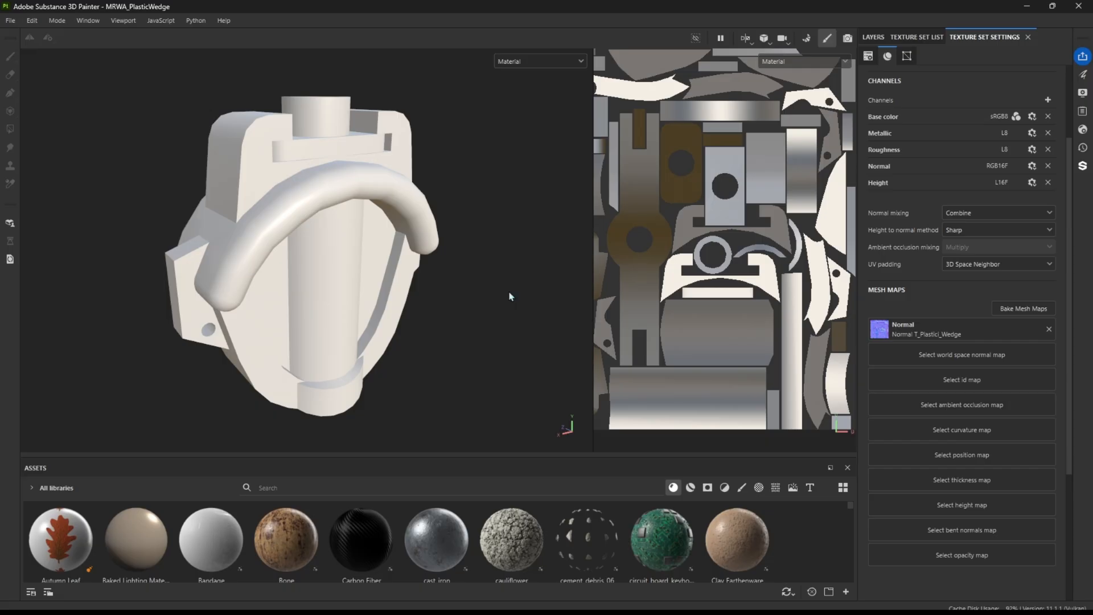
left_click_drag(446, 232, 255, 211, "alt")
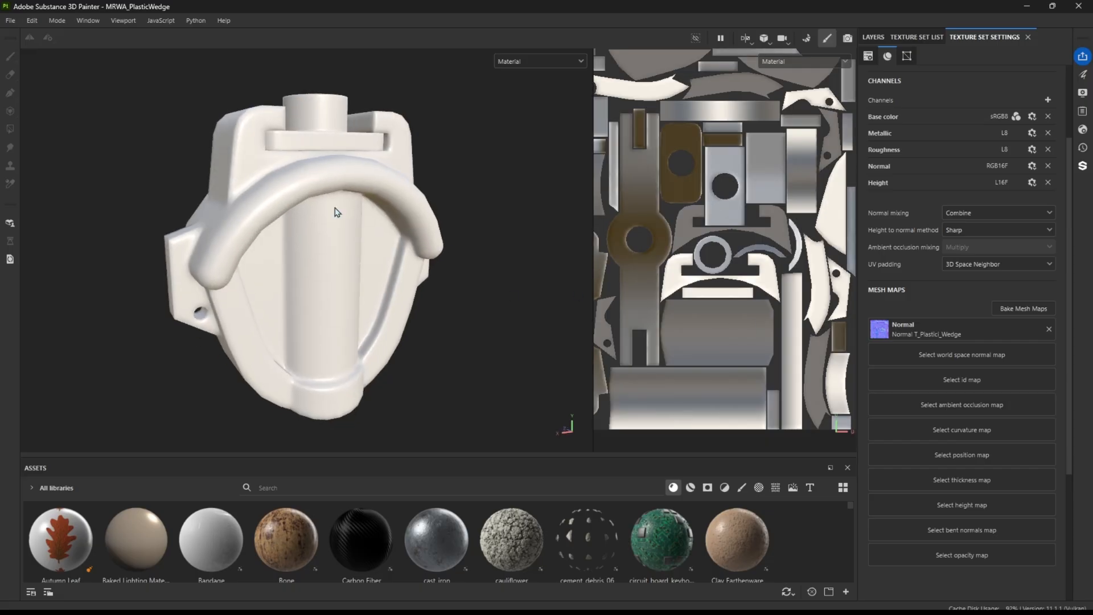
left_click_drag(311, 135, 307, 108, "alt")
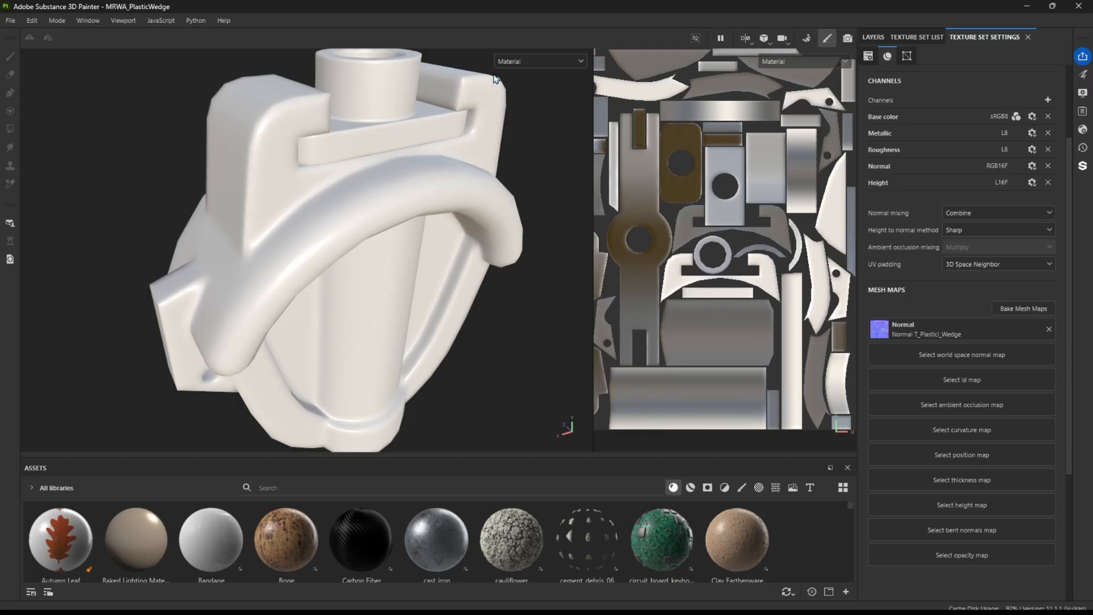
left_click(1049, 329)
left_click(969, 330)
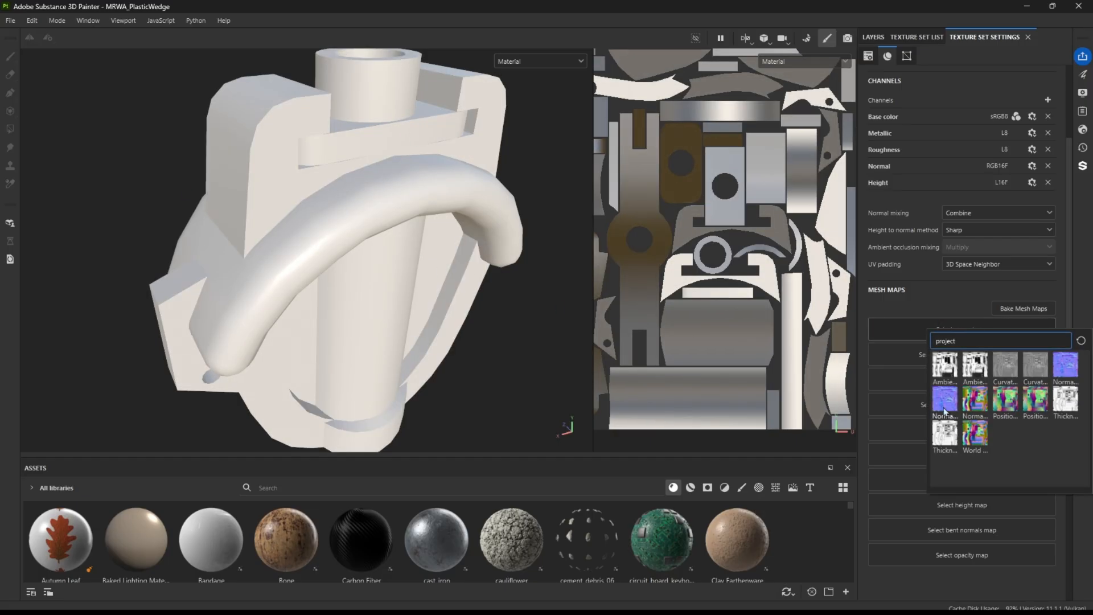
left_click(944, 396)
left_click_drag(470, 244, 314, 163, "alt")
left_click(1019, 308)
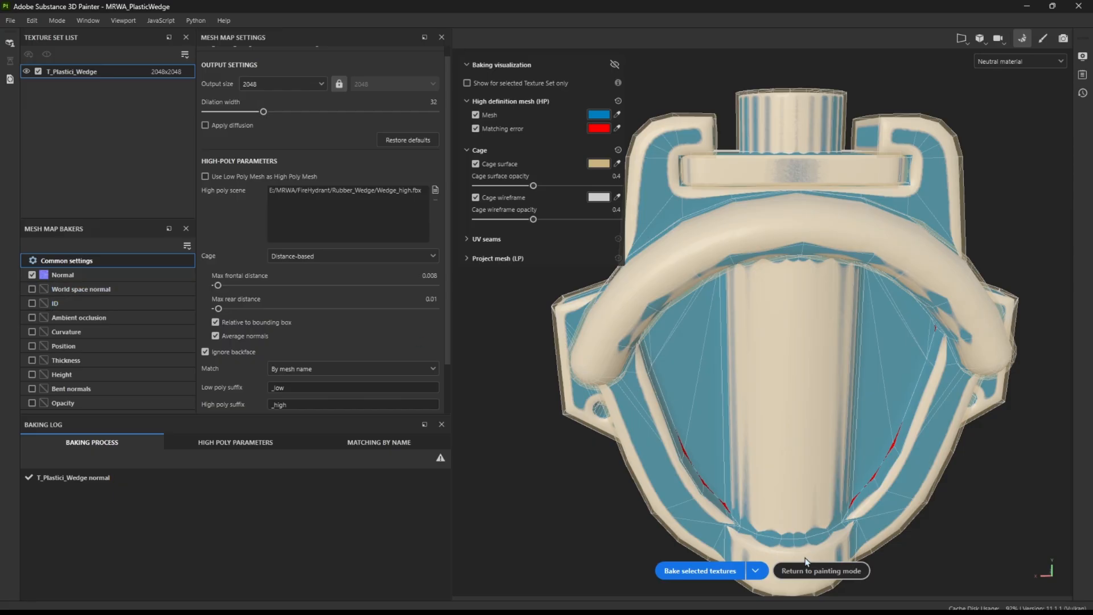
left_click(821, 570)
mouse_move(288, 293)
left_mouse_down("alt")
mouse_move(275, 251)
mouse_move(361, 257)
mouse_move(364, 188)
mouse_move(142, 188)
mouse_move(224, 171)
mouse_move(122, 173)
mouse_move(194, 171)
mouse_move(146, 162)
mouse_move(230, 199)
mouse_move(287, 187)
left_mouse_up("alt")
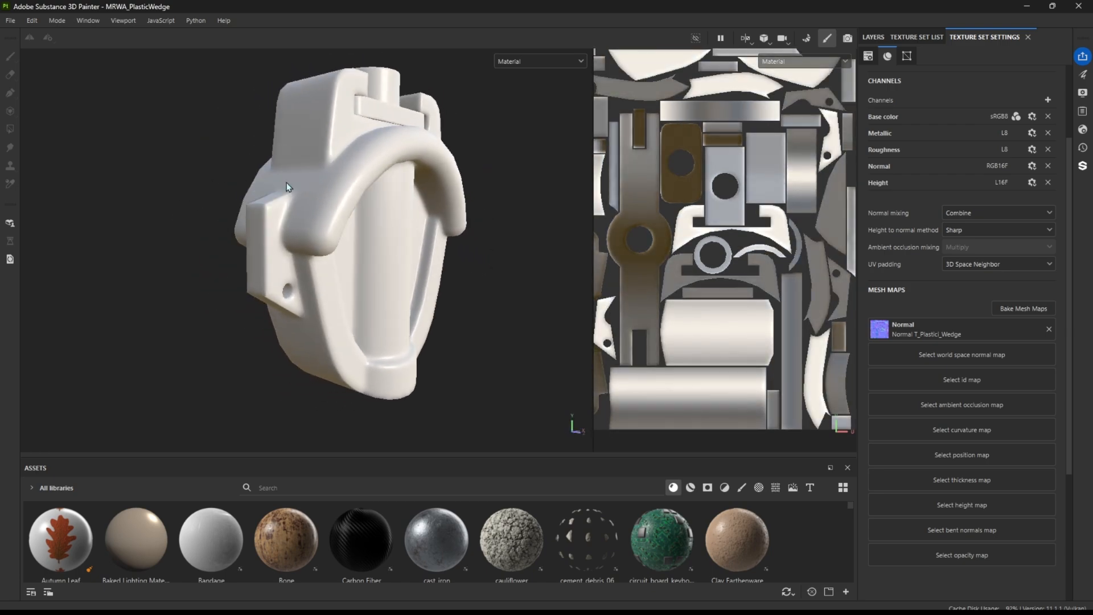
Rebake the wedge's Normal map with the cage's max frontal distance at 0 and return to painting mode
left_click(1025, 307)
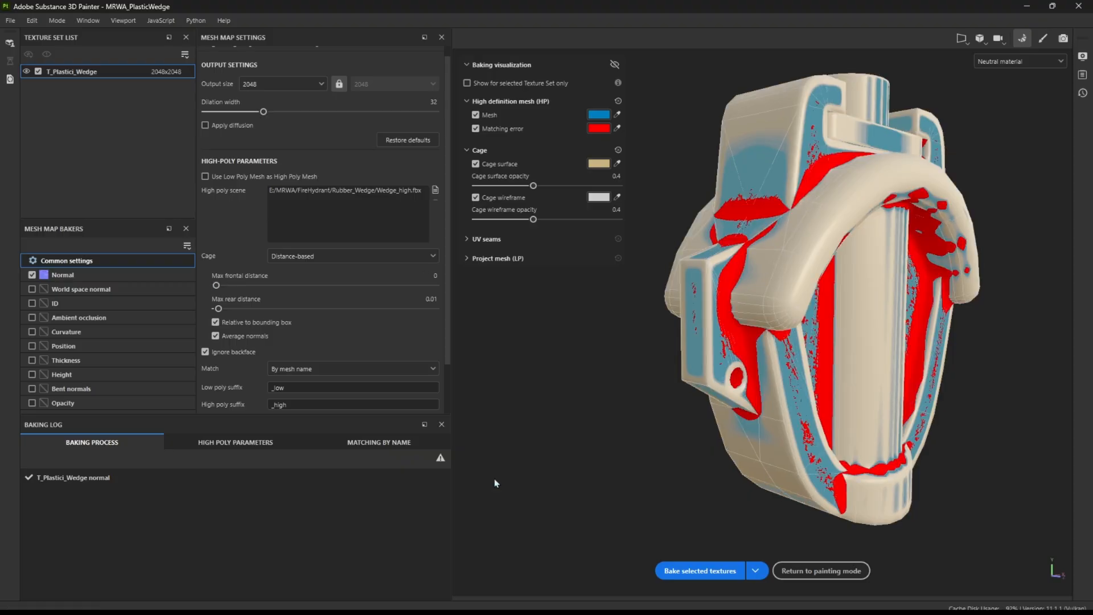
left_click(699, 571)
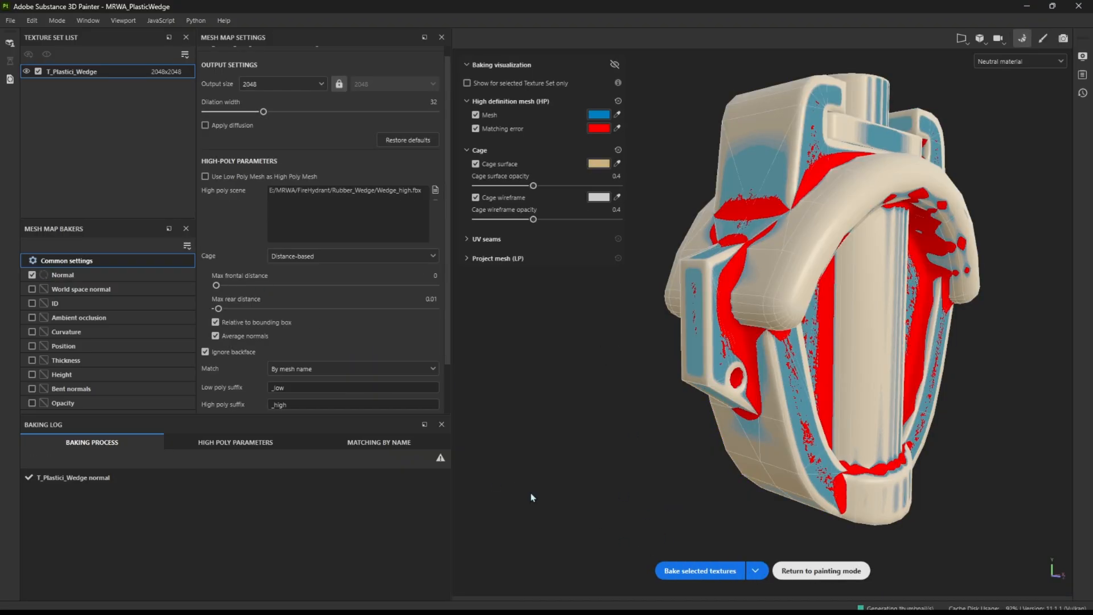
left_click(820, 571)
left_click_drag(305, 232, 290, 199, "alt")
mouse_move(291, 200)
right_mouse_down("shift")
mouse_move(276, 191)
mouse_move(283, 200)
right_mouse_up("shift")
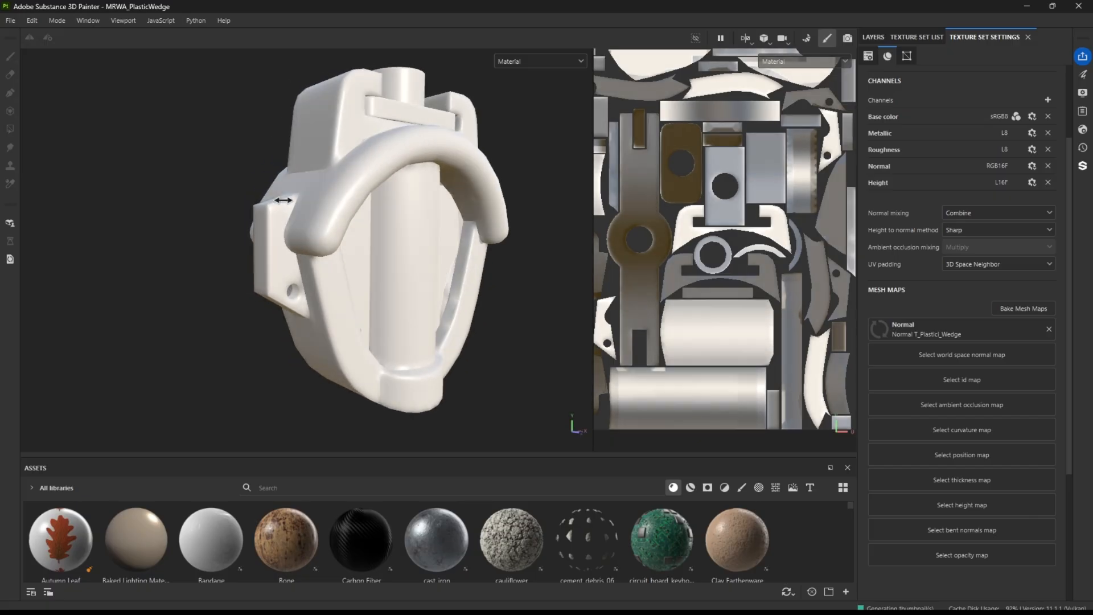
Examine the wedge's shading for baking errors around the curved rim, central cylinder and lower edges from several angles
left_click_drag(362, 251, 319, 239, "alt")
middle_click_drag(318, 240, 195, 212, "alt")
right_click_drag(195, 213, 296, 279, "alt")
left_click_drag(296, 279, 243, 286, "alt")
left_click_drag(328, 229, 353, 213, "alt")
mouse_move(353, 213)
right_mouse_down("shift")
mouse_move(374, 222)
mouse_move(344, 222)
mouse_move(365, 229)
right_mouse_up("shift")
left_click_drag(354, 187, 407, 191, "alt")
middle_click_drag(407, 191, 412, 222, "alt")
right_click_drag(412, 222, 449, 239, "shift")
right_click_drag(450, 239, 585, 329, "alt")
middle_click_drag(584, 329, 406, 205, "alt")
left_click_drag(401, 197, 272, 159, "alt")
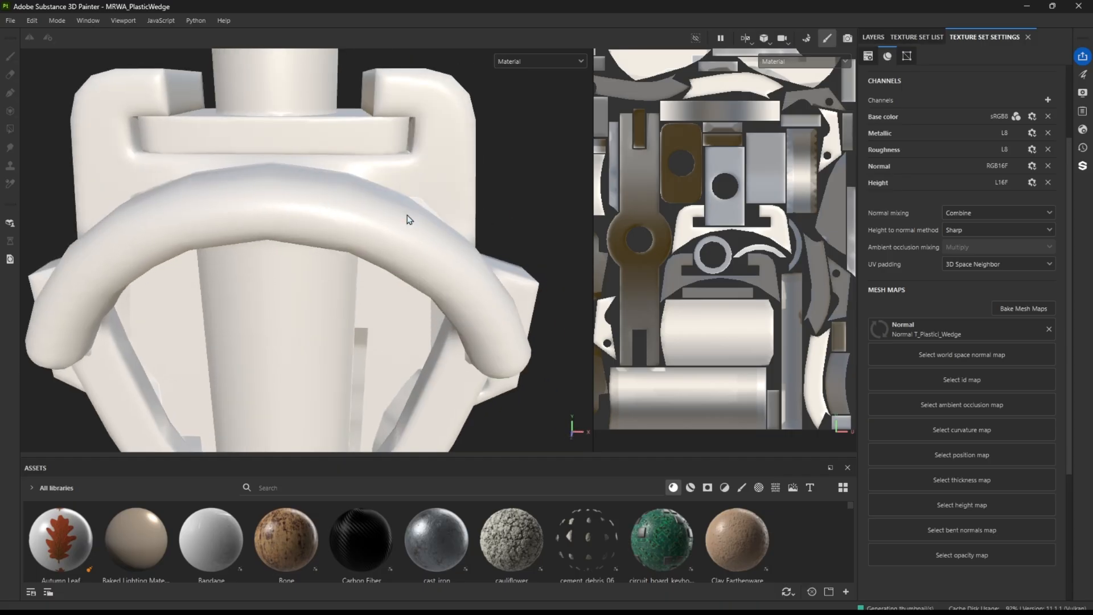
left_click_drag(265, 371, 349, 202, "alt")
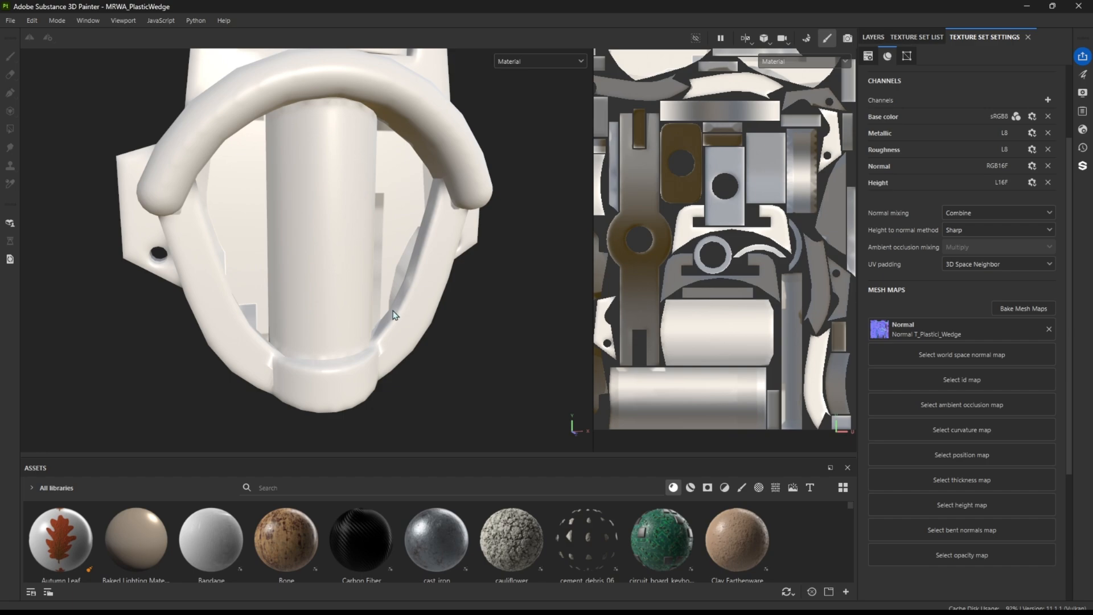
left_click_drag(362, 244, 323, 243, "alt")
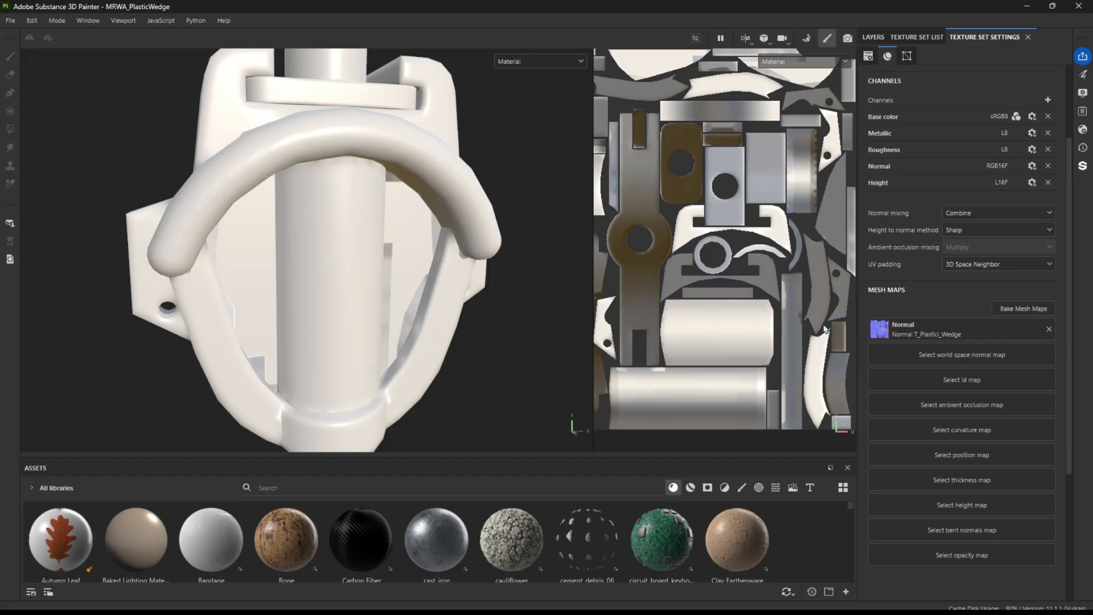
Set the cage's max frontal distance to 0.01 and rebake the Normal map, returning to painting mode to check the wedge
left_click(1023, 308)
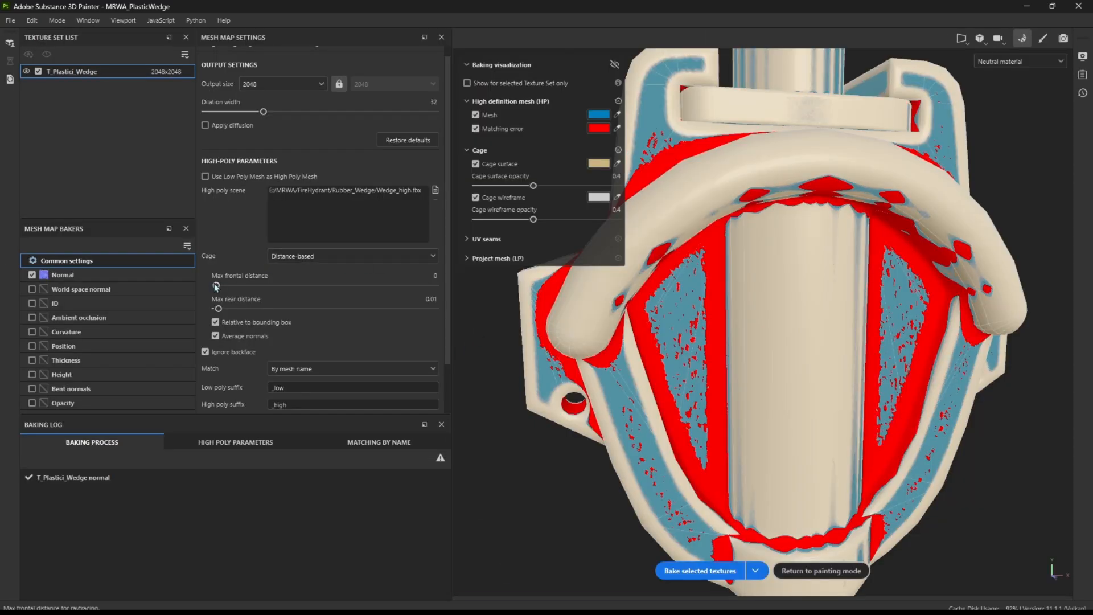
left_click_drag(216, 286, 219, 285)
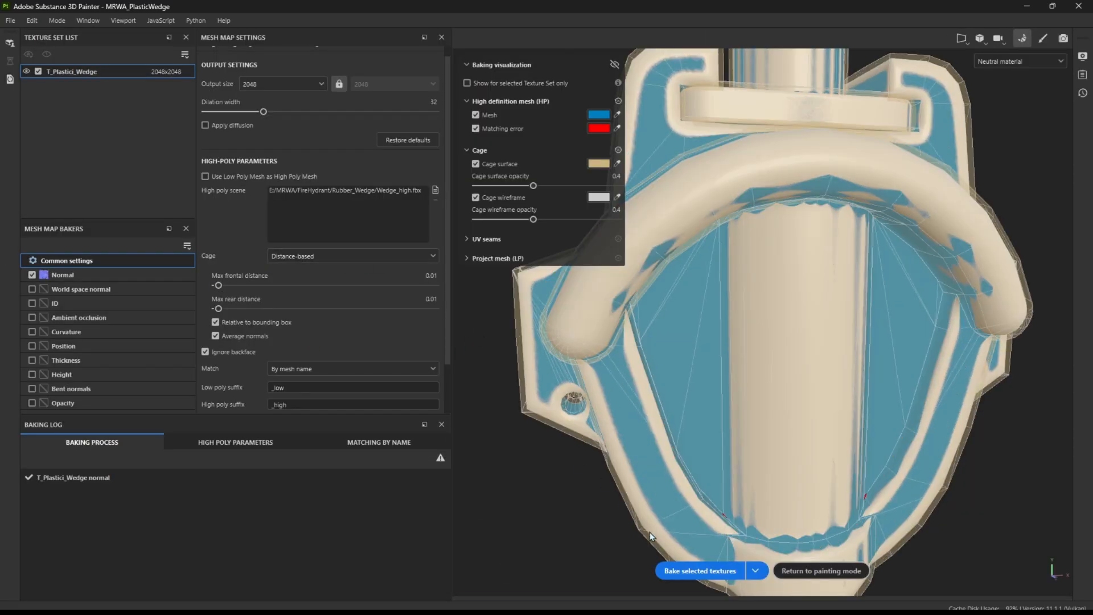
left_click(687, 574)
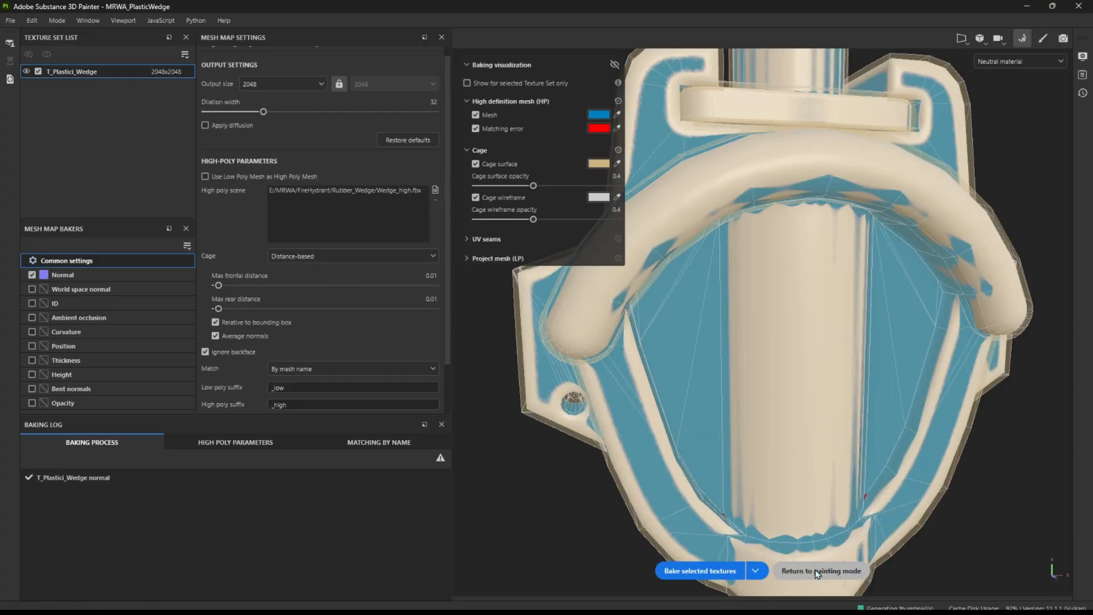
left_click(821, 570)
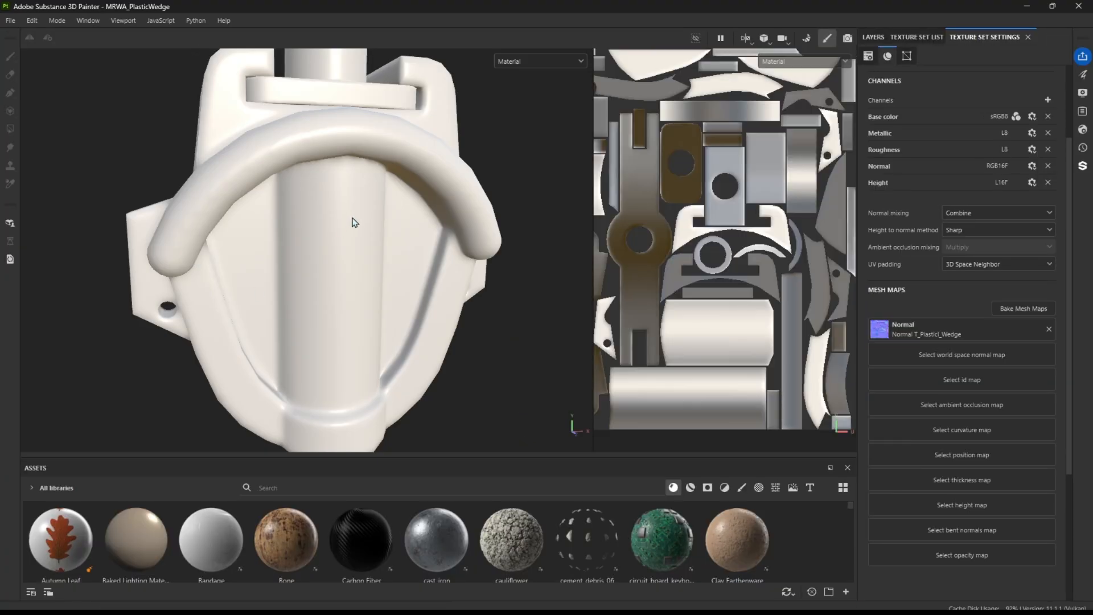
mouse_move(354, 220)
left_mouse_down("alt")
mouse_move(332, 237)
mouse_move(378, 237)
mouse_move(329, 232)
mouse_move(374, 224)
mouse_move(449, 283)
mouse_move(379, 222)
mouse_move(434, 203)
mouse_move(534, 278)
left_mouse_up("alt")
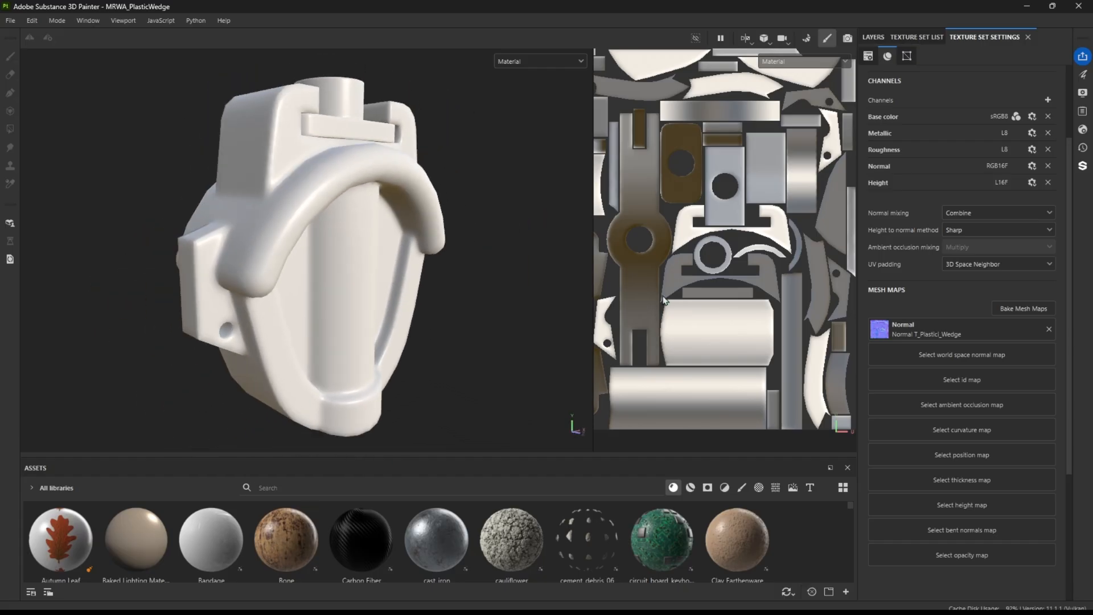
Bake World space normal, Ambient occlusion, Curvature, Position and Thickness along with the Normal map, then return to painting mode
left_click(1023, 308)
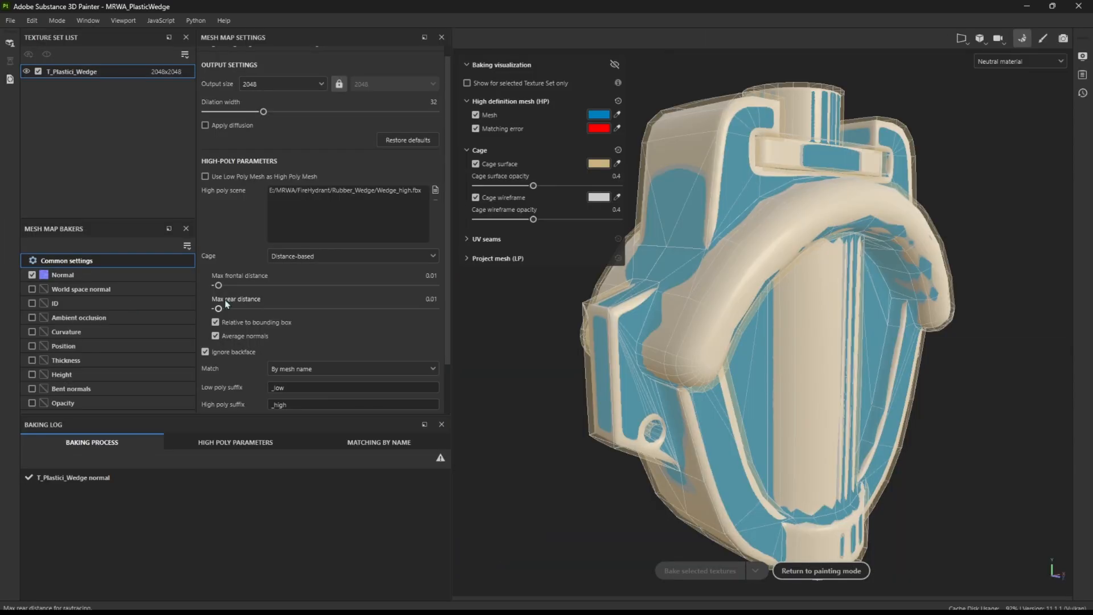
left_click(32, 289)
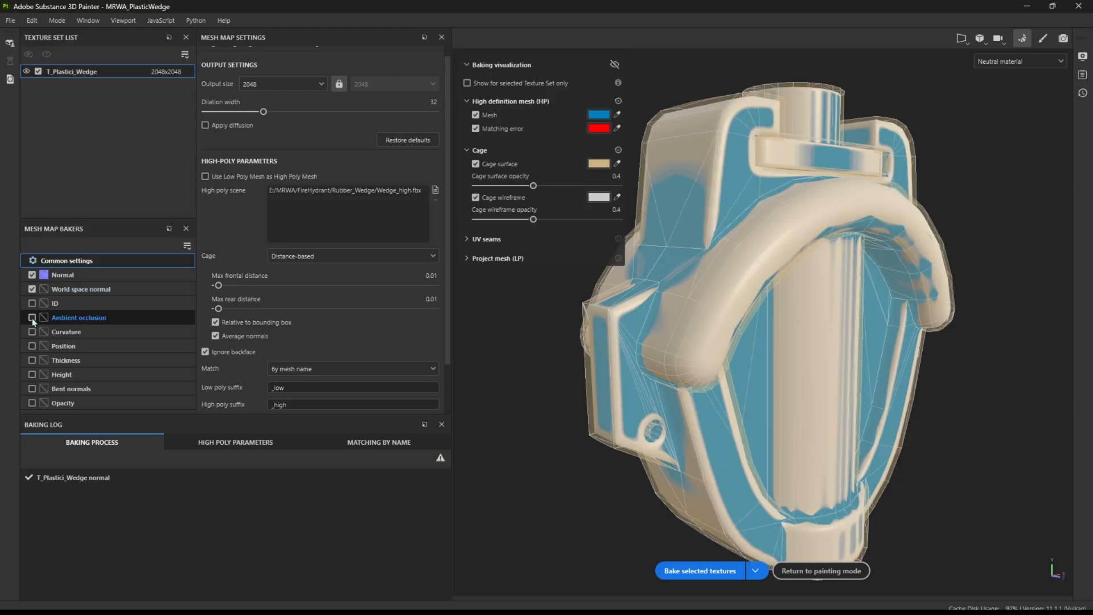
left_click(32, 317)
left_click(32, 332)
left_click(32, 345)
left_click(32, 360)
left_click(700, 571)
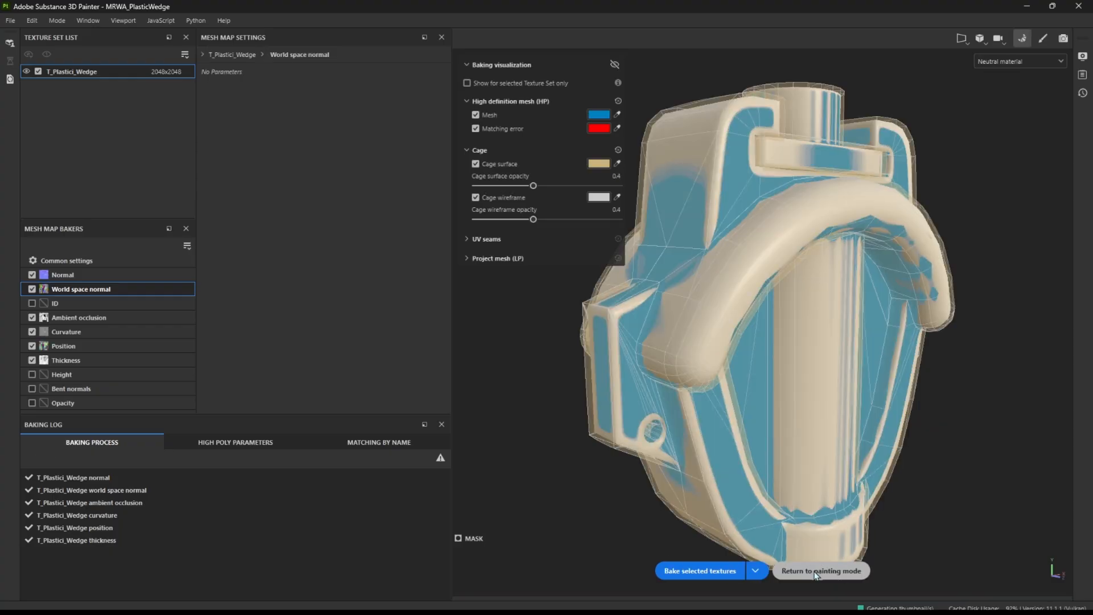
left_click(820, 570)
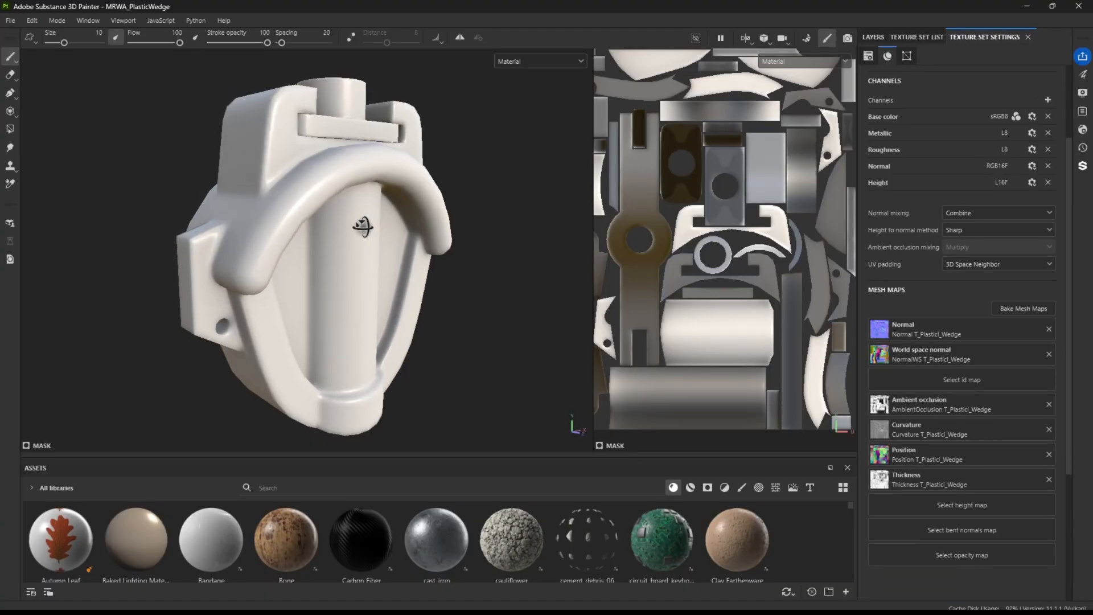
Display the Normal mesh map on the wedge and examine it from different sides
left_click(538, 62)
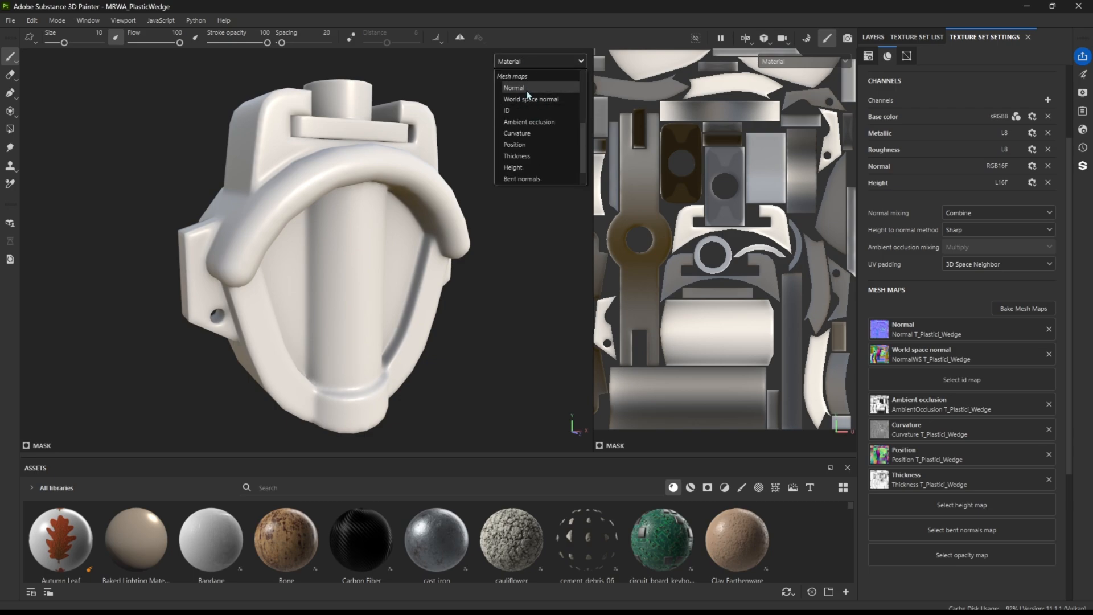
left_click(528, 89)
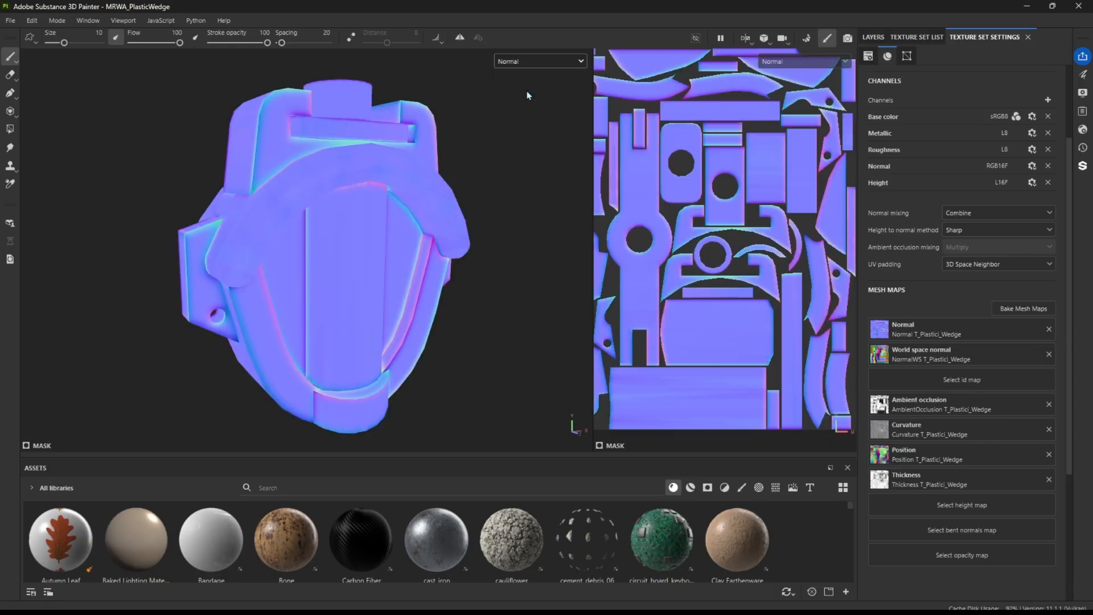
left_click(529, 62)
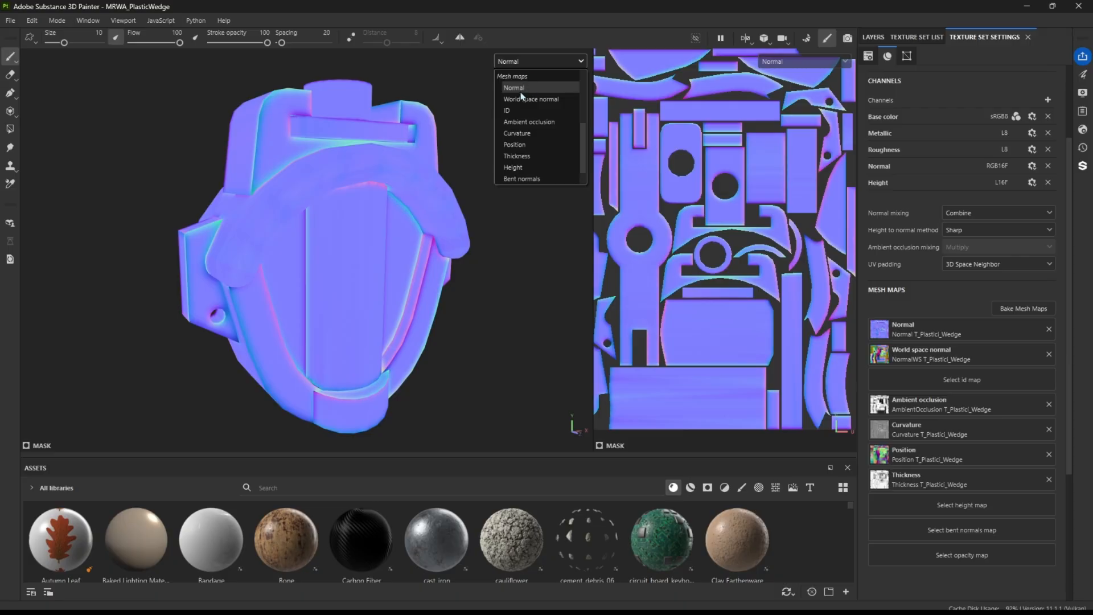
left_click(521, 93)
scroll(333, 259, "up", 2)
left_click_drag(401, 260, 254, 264, "alt")
left_click_drag(176, 237, 376, 266, "alt")
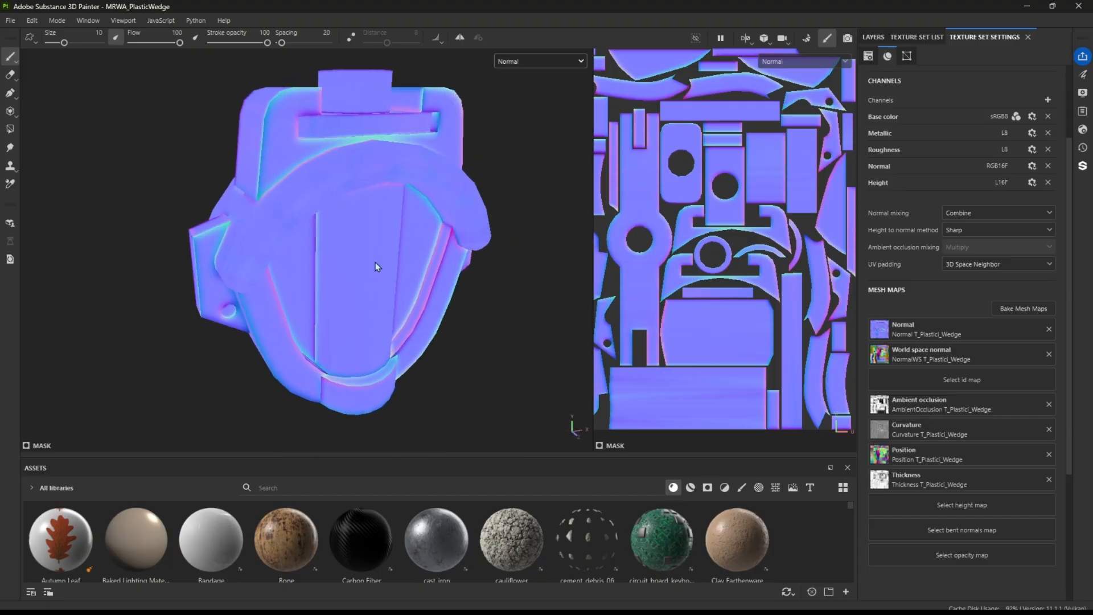
Display the World space normal and Ambient occlusion mesh maps in turn and examine them on the wedge
left_click(527, 62)
scroll(519, 116, "down", 1)
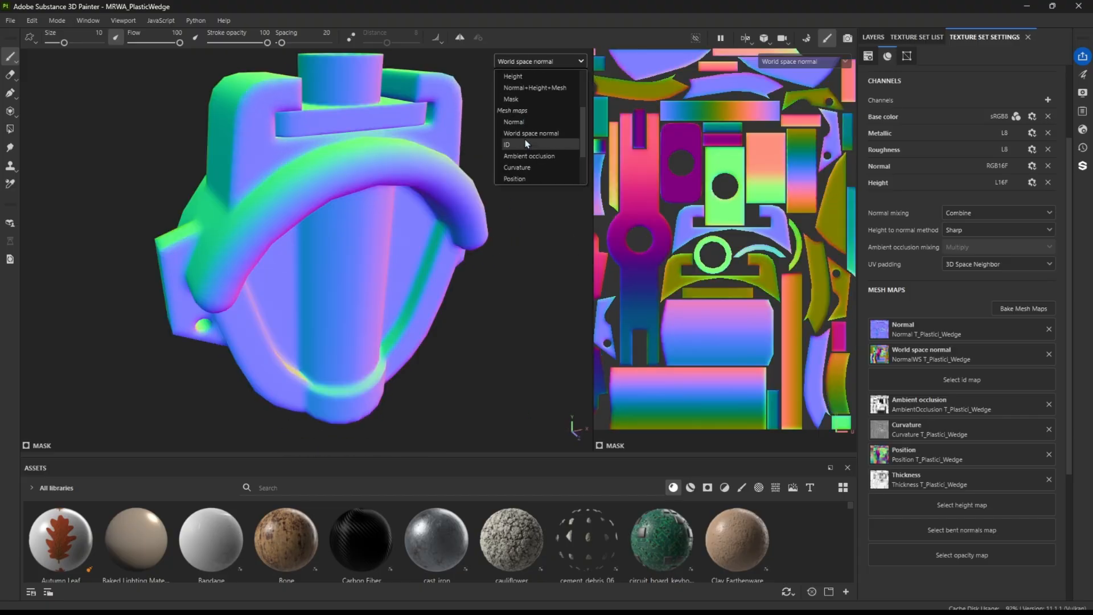
left_click(516, 147)
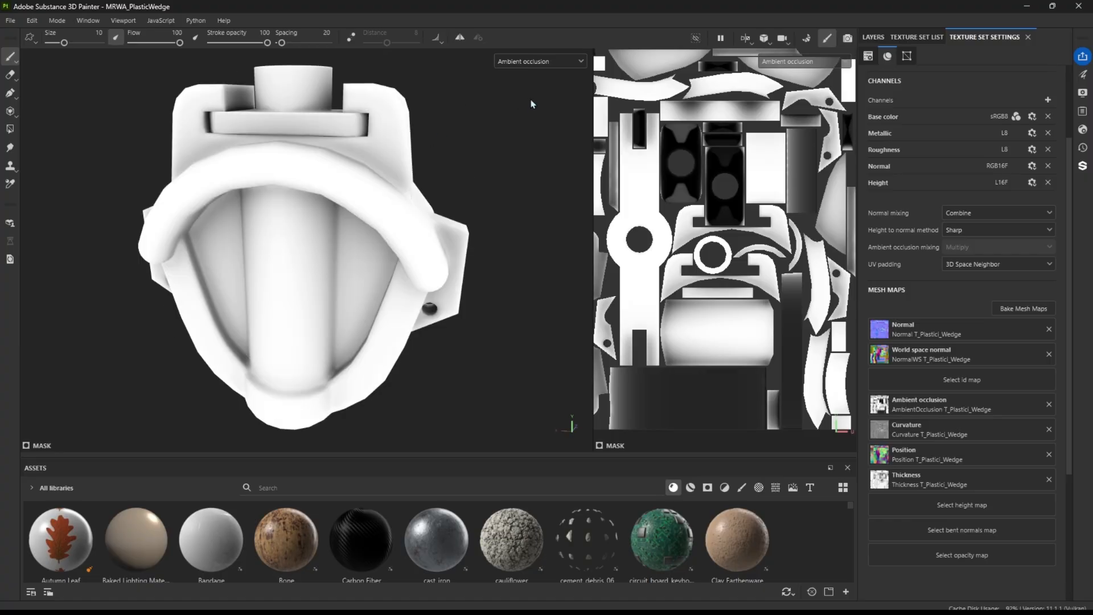
left_click(530, 61)
left_click(517, 156)
left_click_drag(434, 176, 366, 224, "alt")
middle_click_drag(375, 255, 377, 223, "alt")
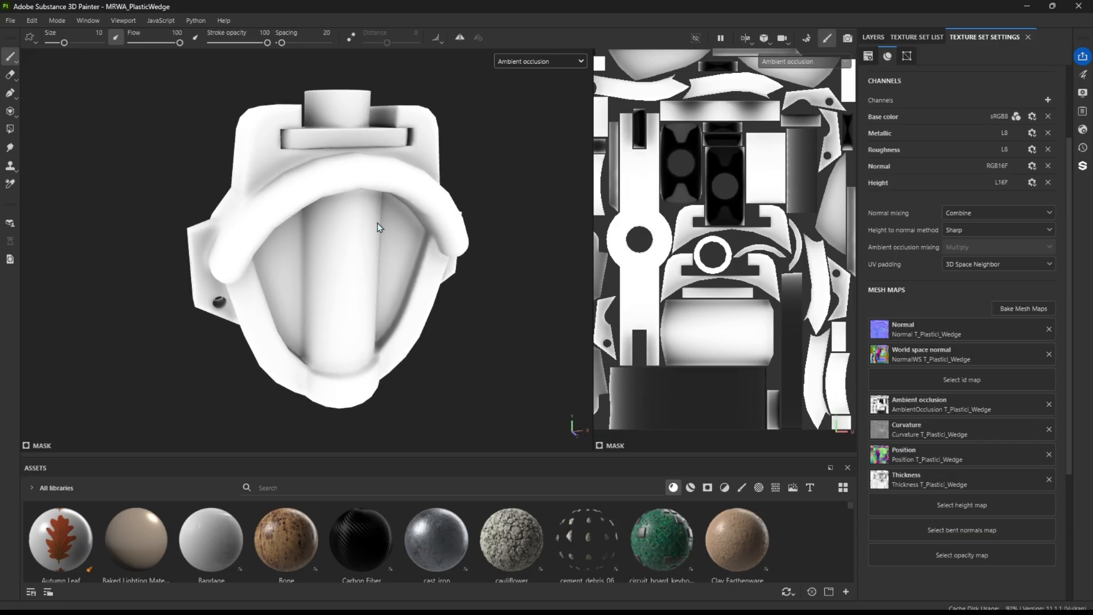
left_click_drag(397, 236, 403, 135, "alt")
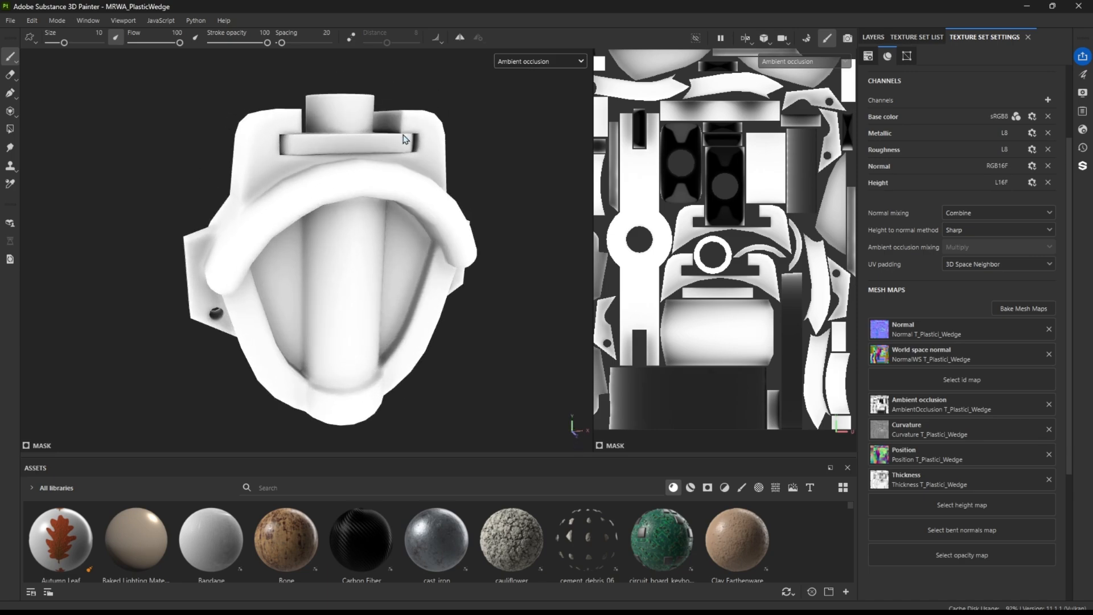
In Material view, remove and reassign the project's baked Ambient occlusion map to compare the wedge's shading with and without it
key("m")
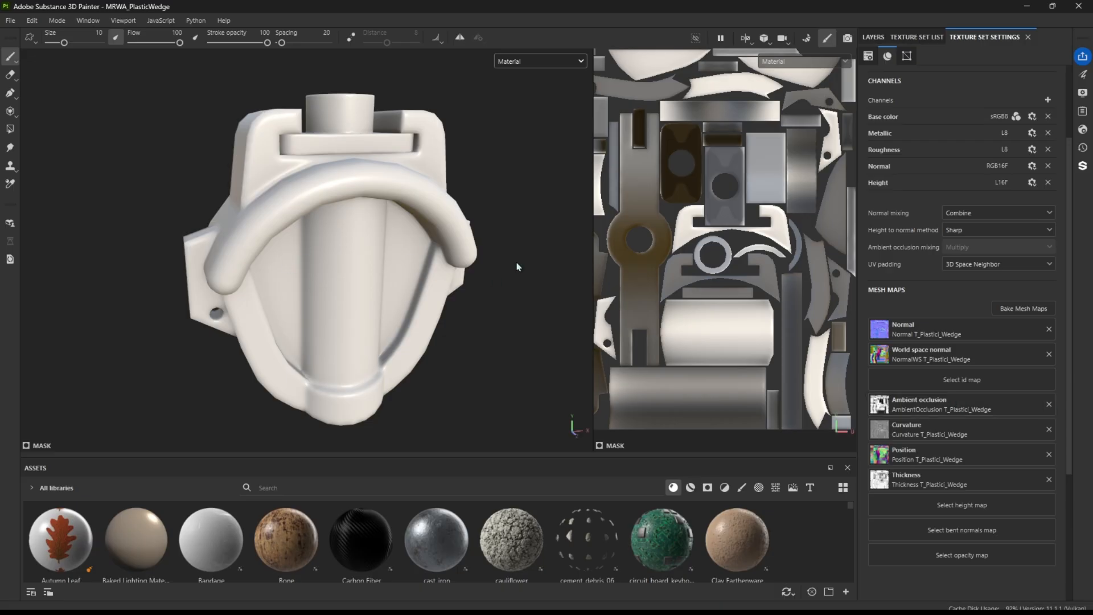
left_click(1049, 405)
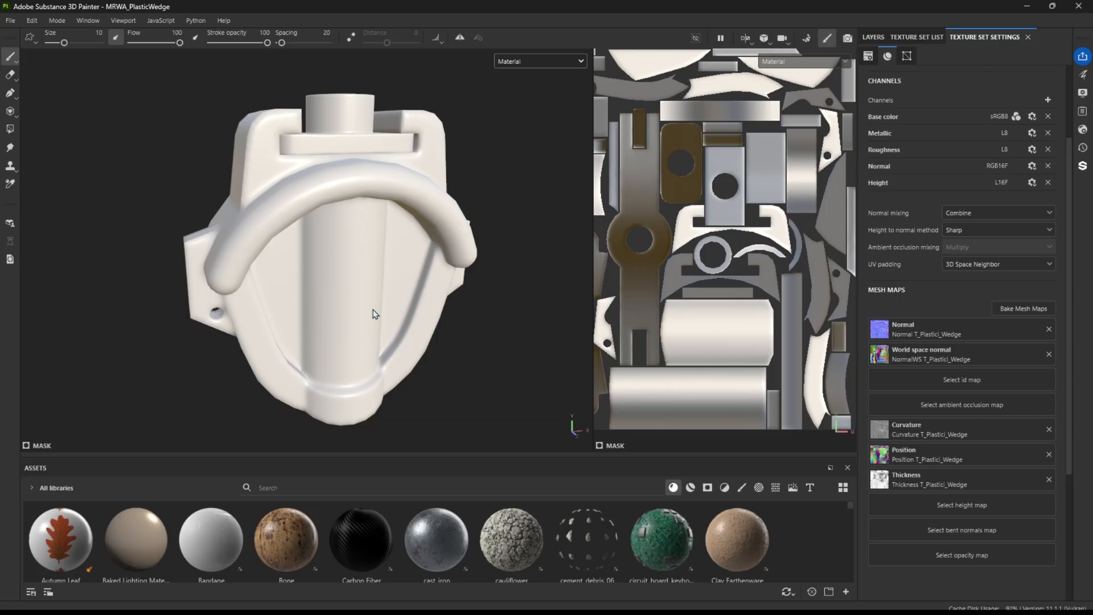
left_click(943, 405)
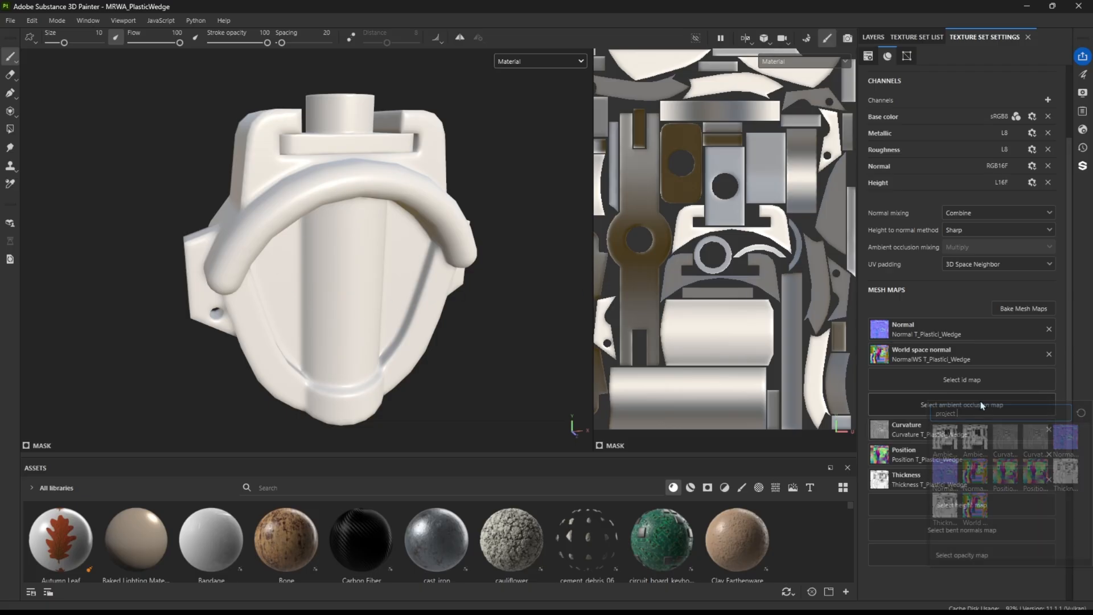
left_click(951, 440)
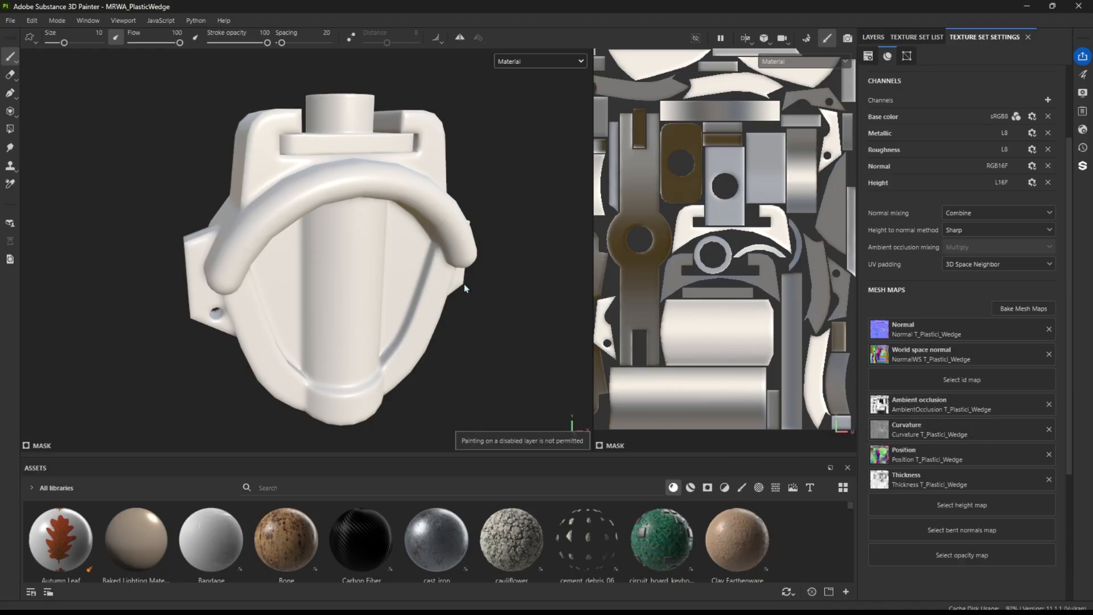
left_click_drag(466, 289, 476, 253, "alt")
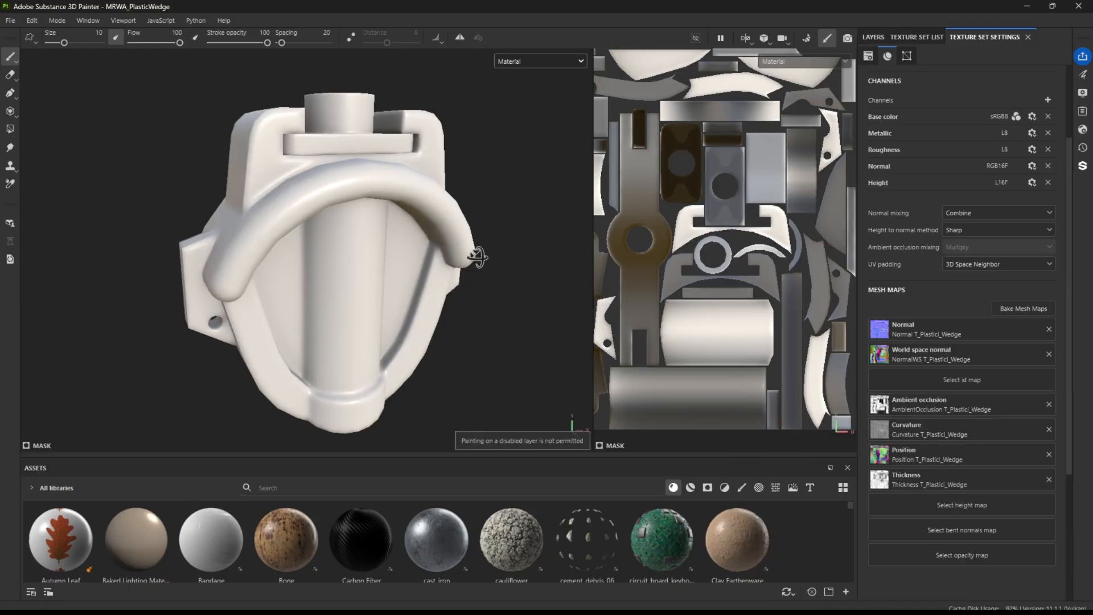
Display the Curvature mesh map and examine the wedge's edges from several angles
left_click(516, 63)
scroll(527, 149, "down", 1)
scroll(529, 157, "down", 2)
left_click(523, 136)
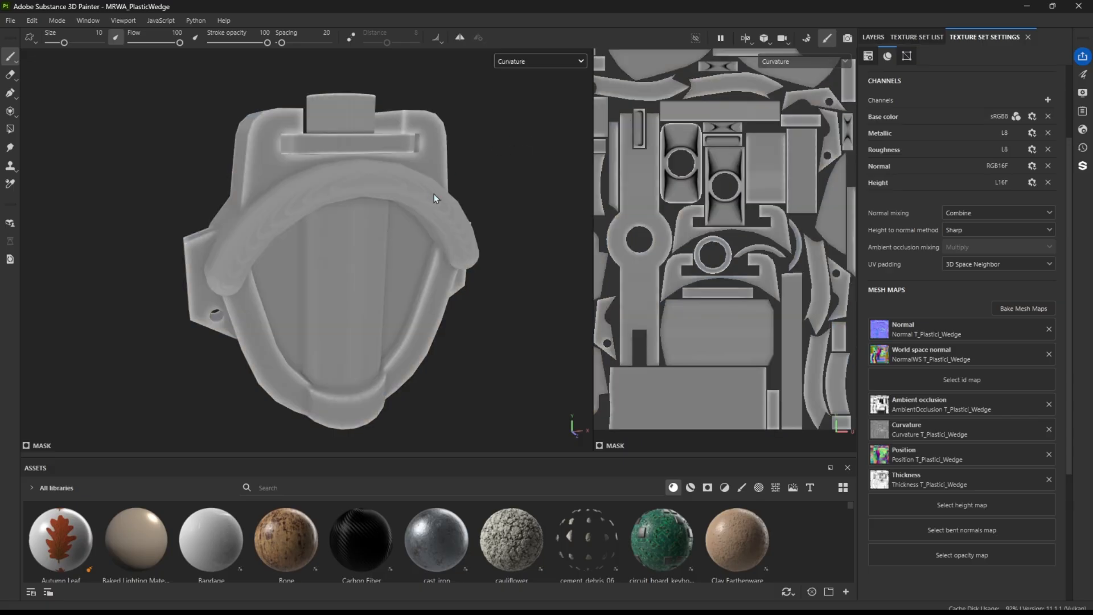
left_click_drag(376, 185, 304, 203, "alt")
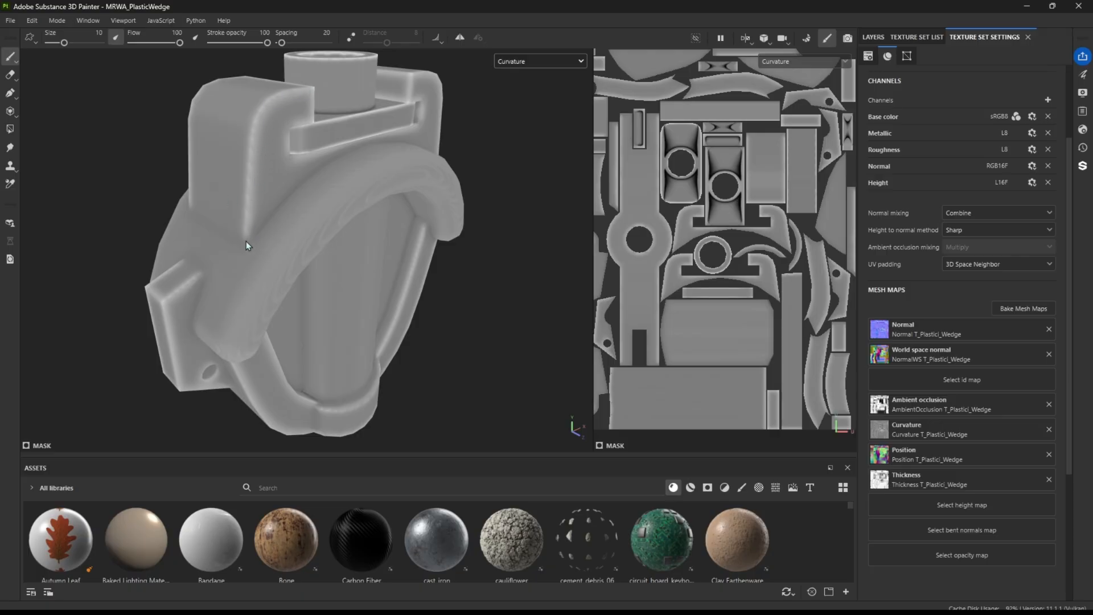
left_click_drag(350, 97, 354, 212, "alt")
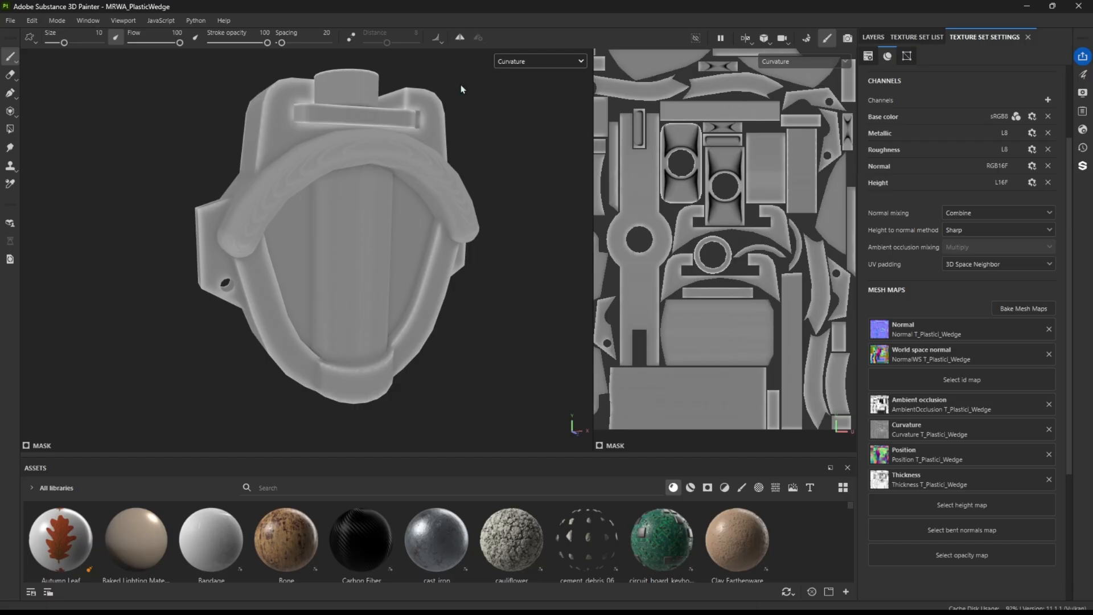
Display the Position mesh map, widen the 2D view, and examine the color gradients across the wedge
left_click(535, 66)
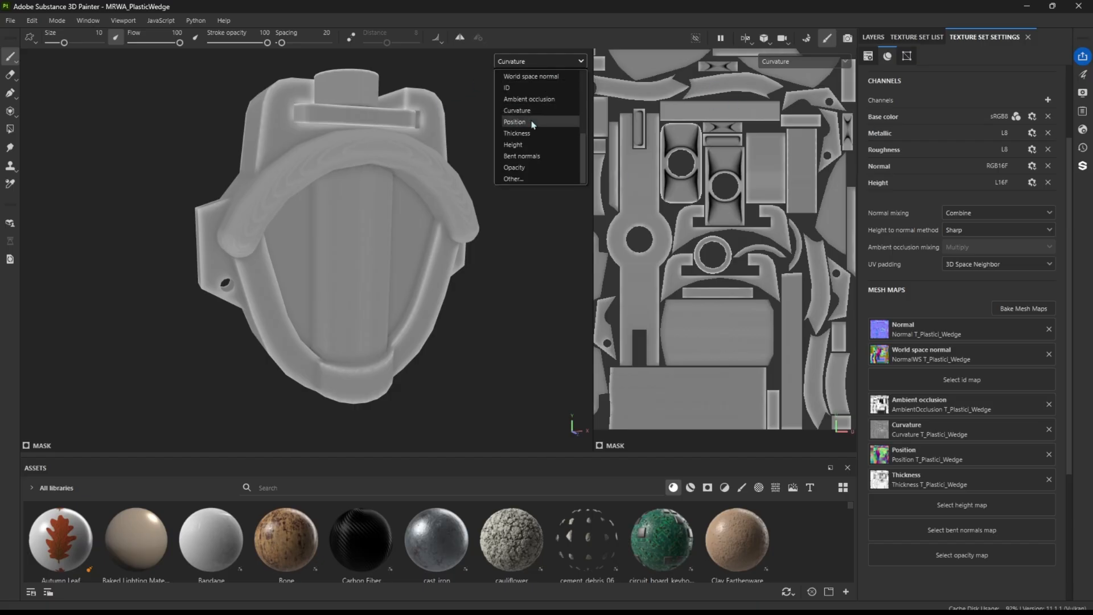
left_click(533, 125)
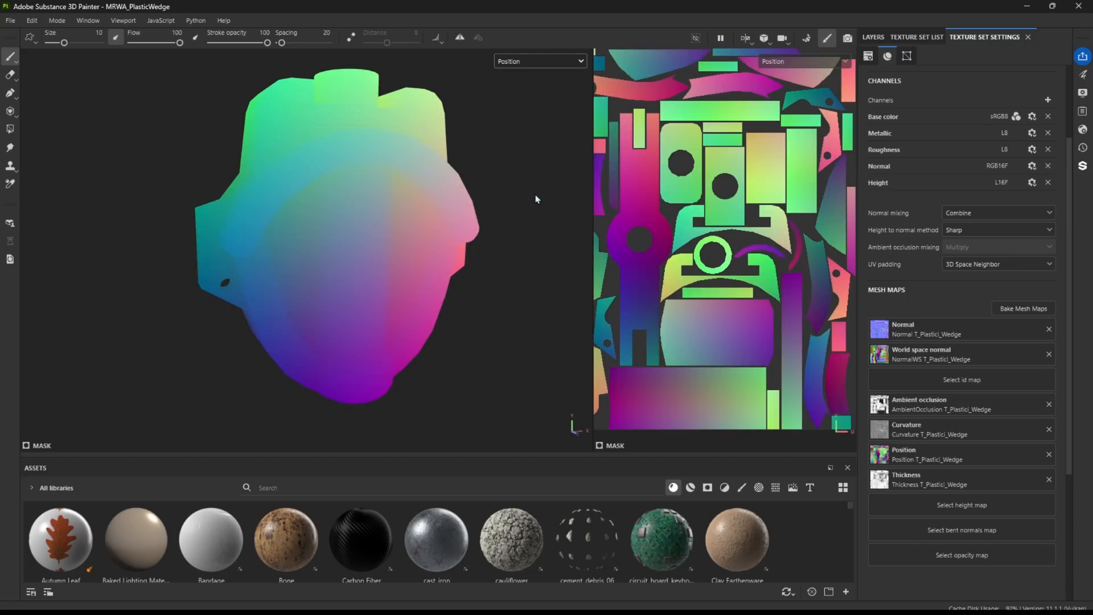
left_click_drag(430, 308, 524, 208, "alt")
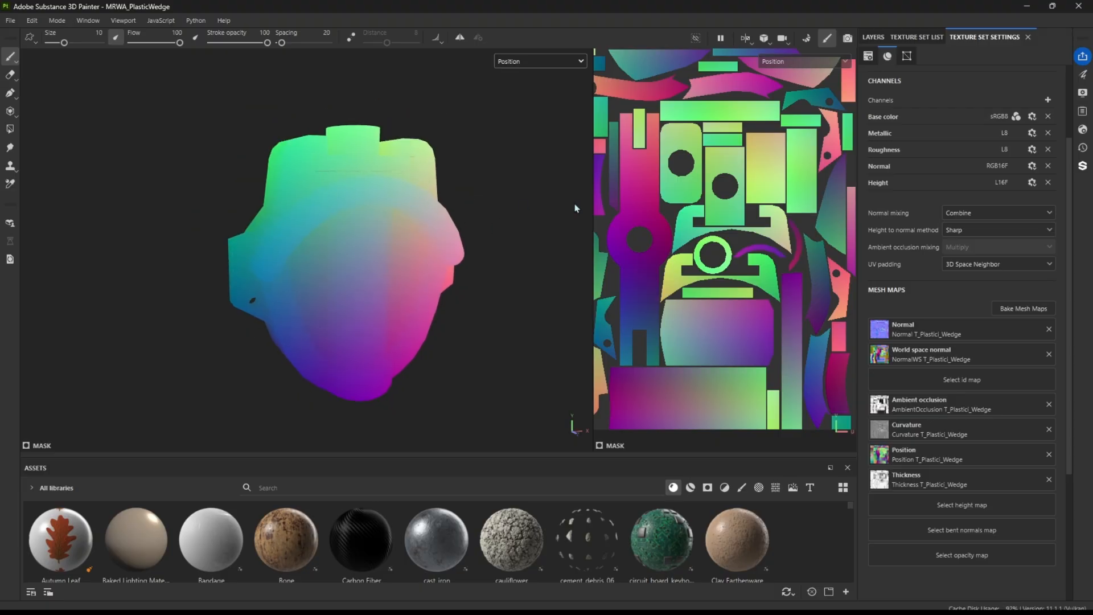
left_click_drag(591, 238, 516, 233)
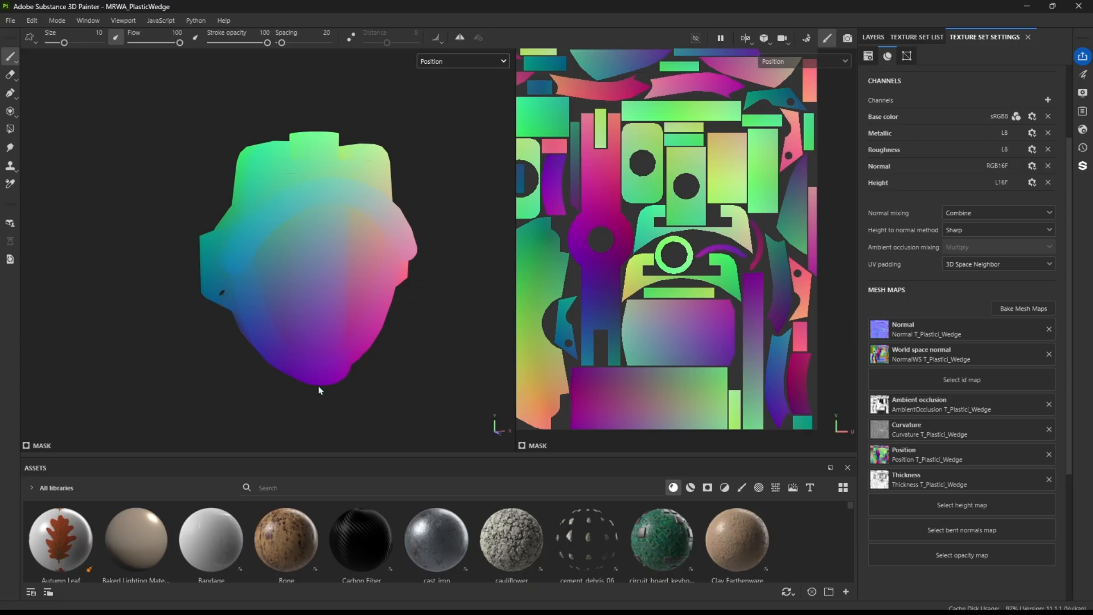
left_click_drag(368, 222, 461, 237, "alt")
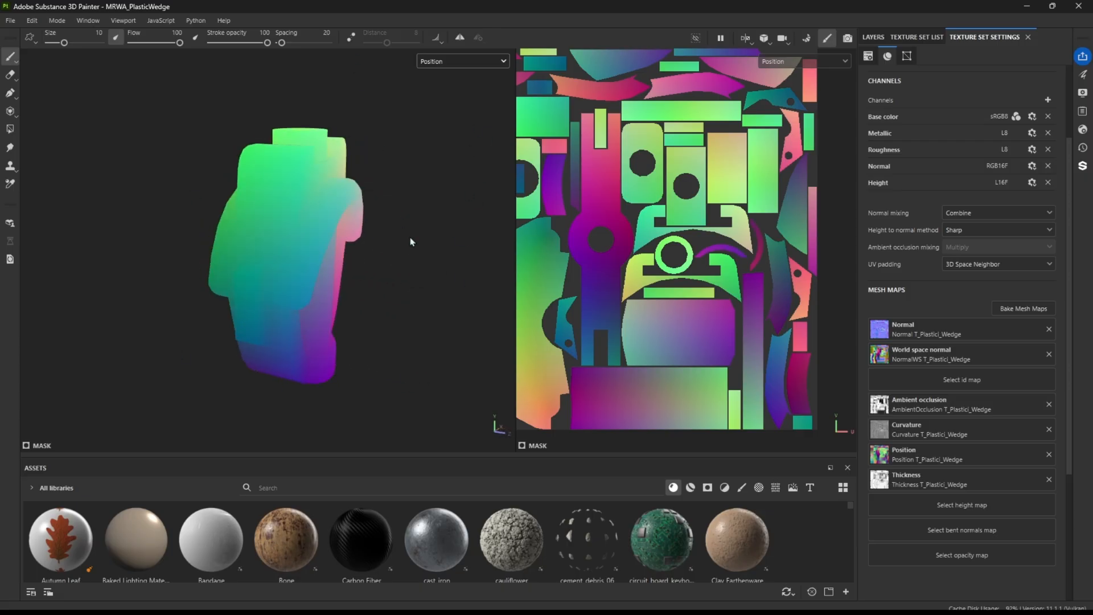
Finish viewing the Position colors and display the Thickness mesh map on the wedge
left_click_drag(321, 299, 461, 323, "alt")
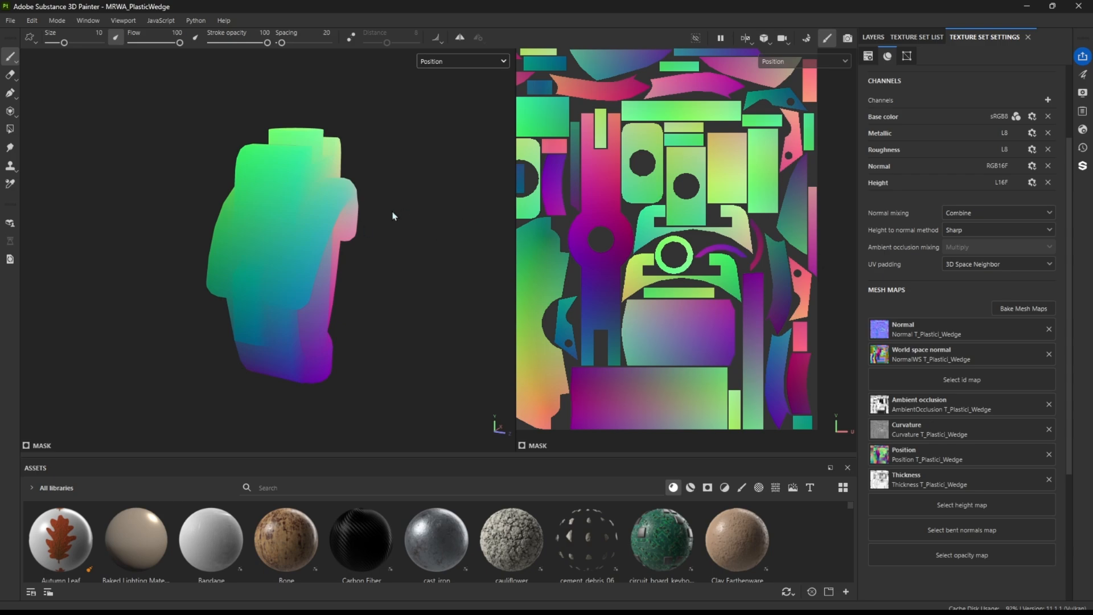
left_click(466, 63)
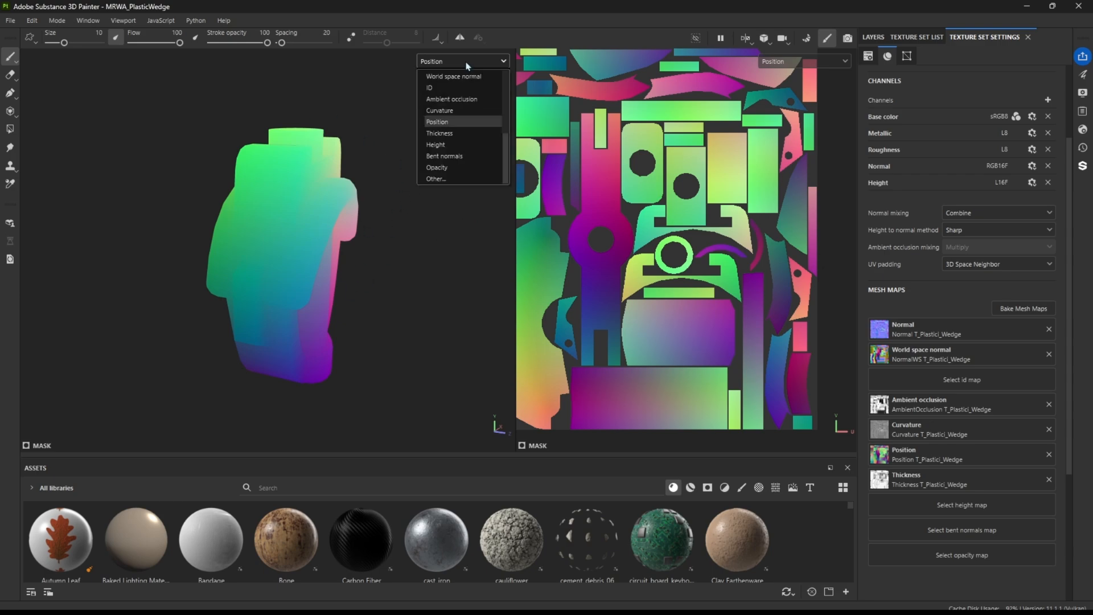
left_click(455, 135)
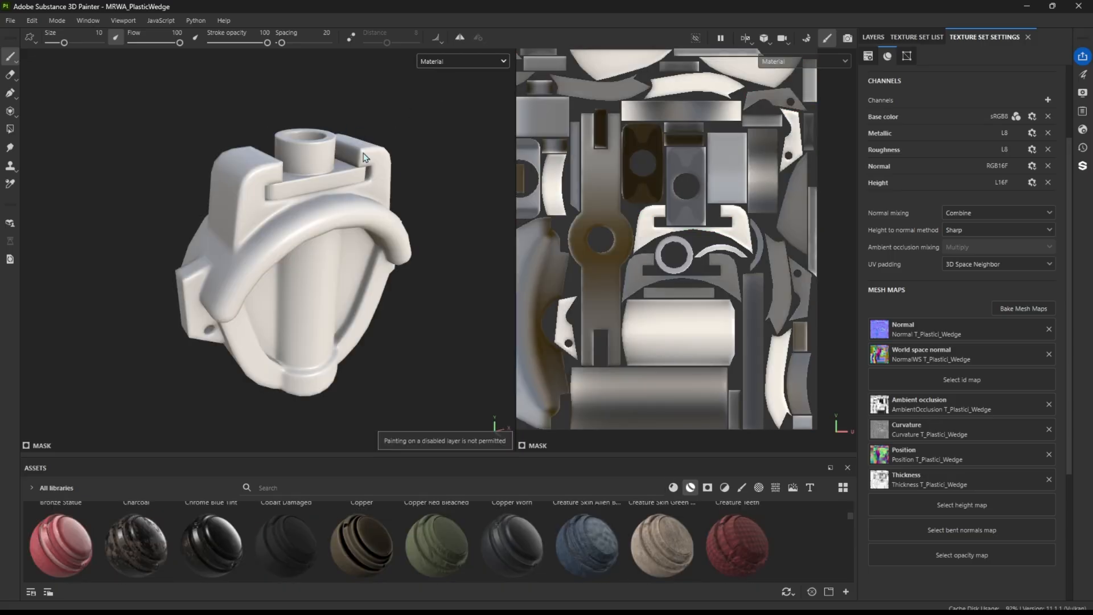
Widen the 3D view and examine the wedge's untextured surface in Material view from several angles
left_click_drag(395, 270, 344, 243, "alt")
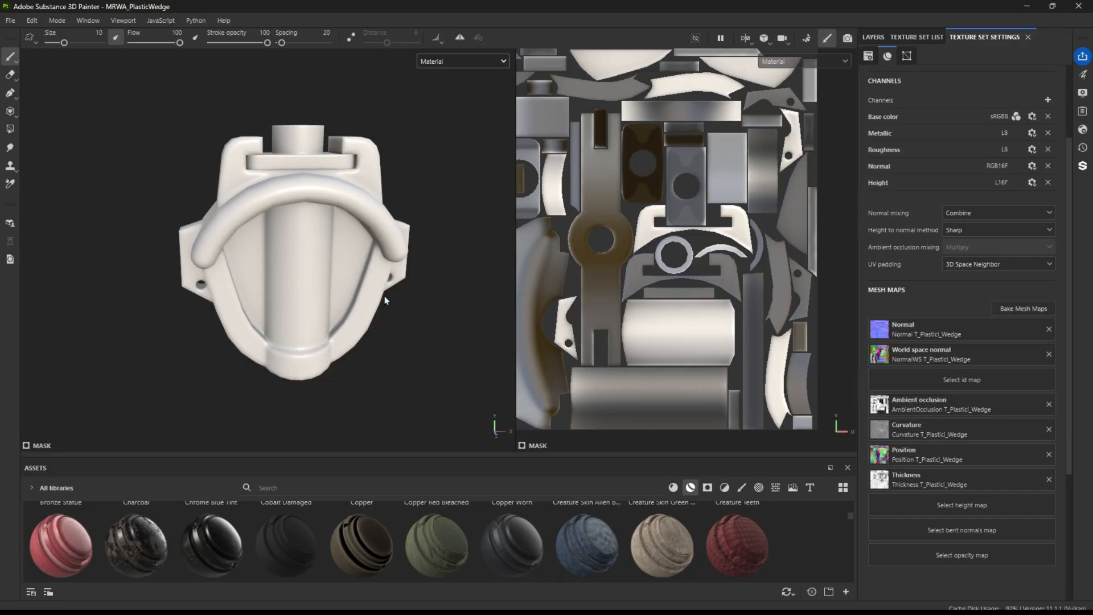
left_click_drag(517, 313, 637, 308)
left_click_drag(431, 275, 537, 261, "alt")
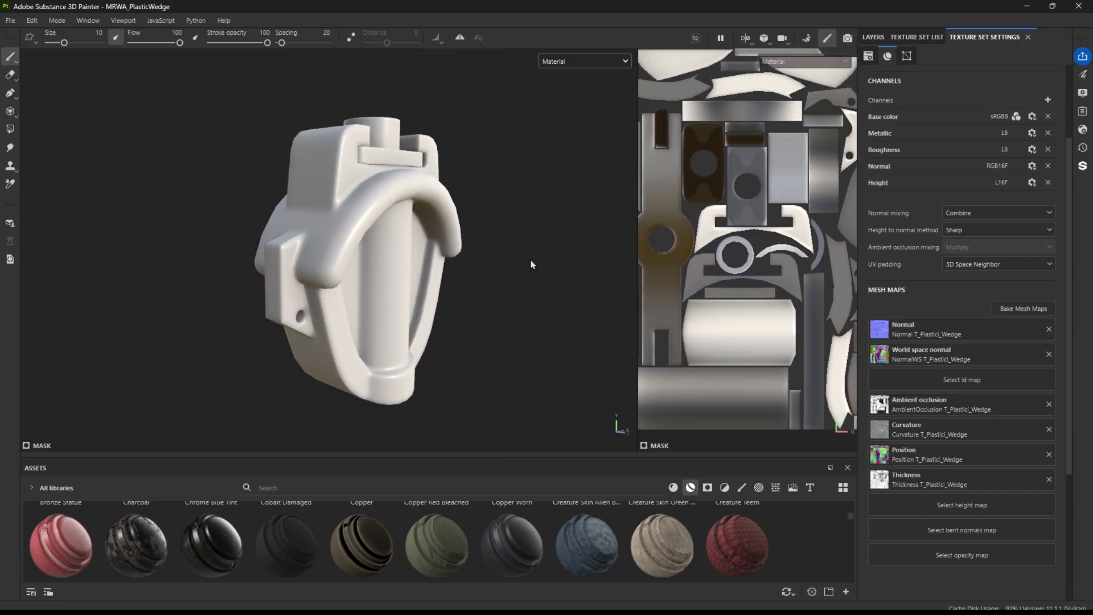
scroll(536, 261, "up", 3)
mouse_move(432, 244)
left_mouse_down("alt")
mouse_move(401, 237)
mouse_move(440, 229)
left_mouse_up("alt")
scroll(342, 258, "down", 2)
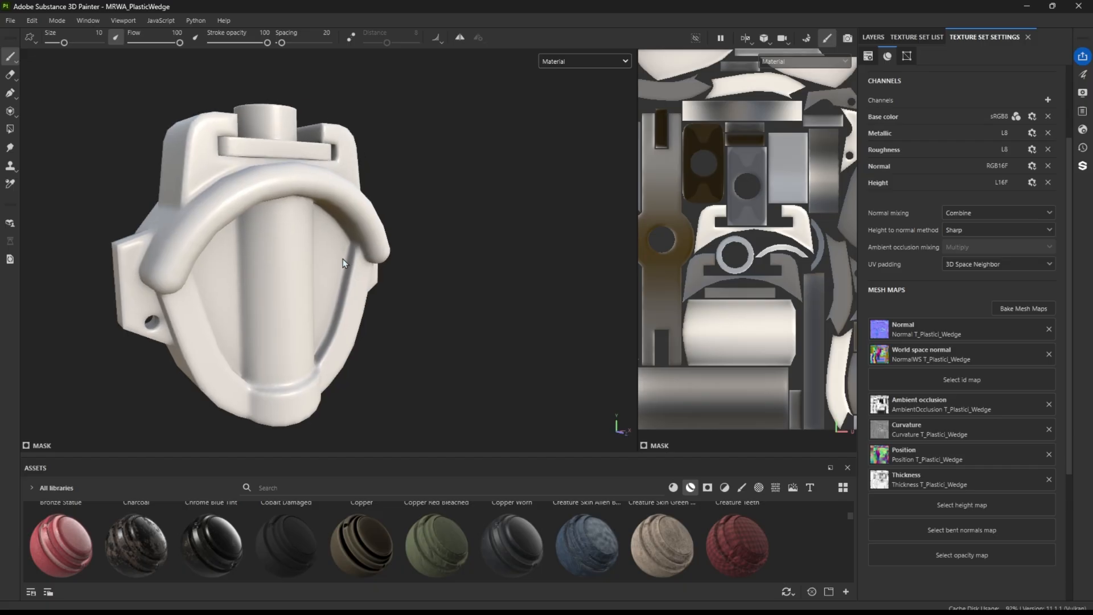
Add a new folder to the layer stack with a black mask and a Paint effect on that mask
left_click(873, 37)
left_click(1048, 56)
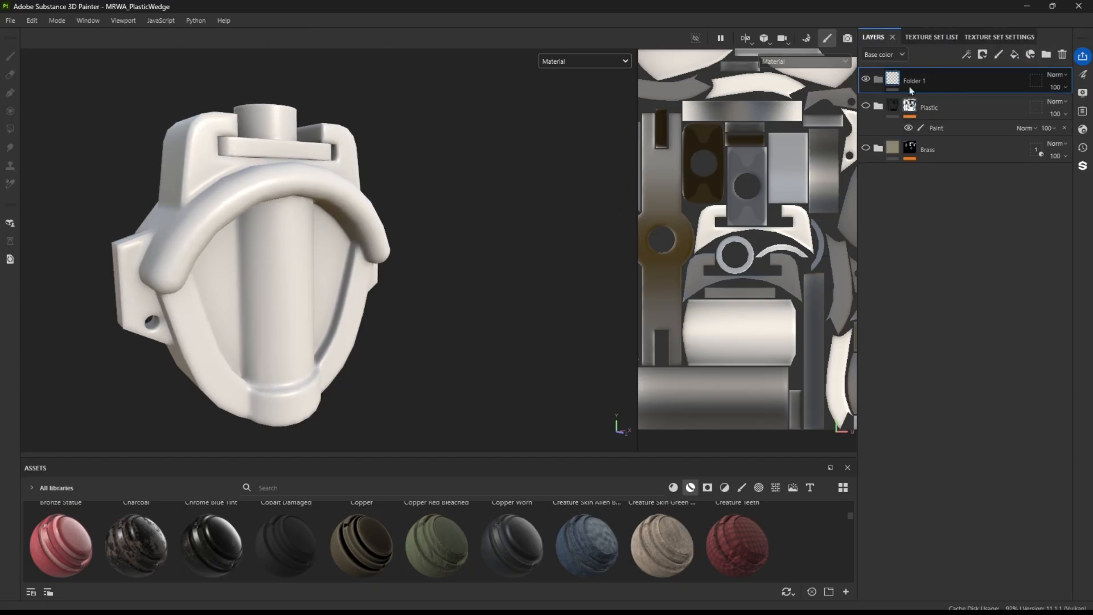
right_click(891, 84)
left_click(956, 101)
right_click(906, 76)
left_click(962, 447)
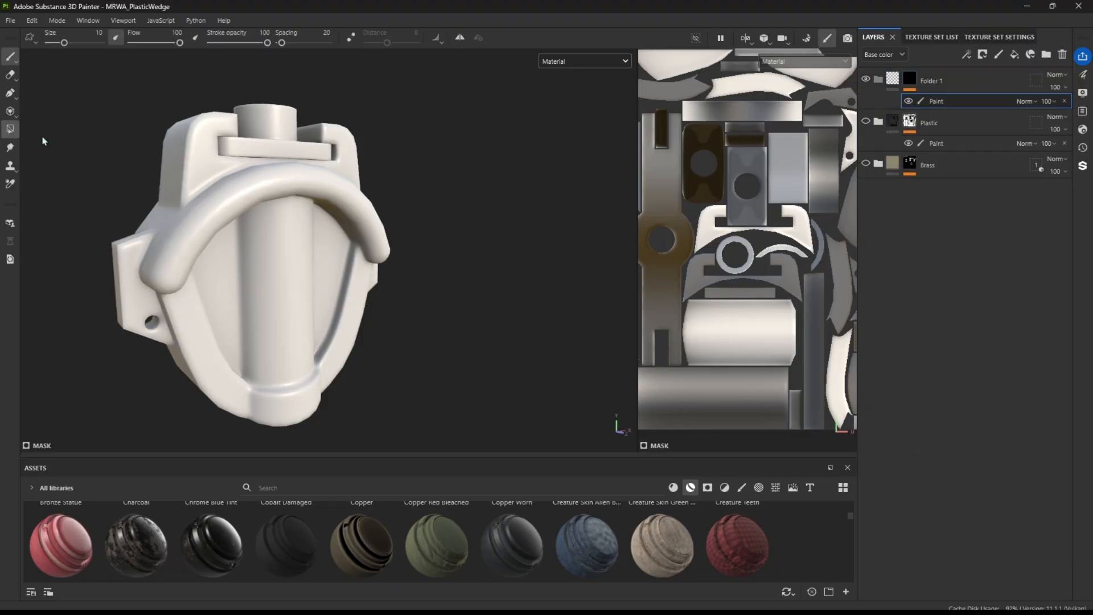
Inspect the wedge's wireframe with the Polygon Fill tool for masking, and delete the new masked folder
left_click(10, 129)
middle_click_drag(256, 173, 334, 165, "alt")
left_click_drag(325, 155, 292, 159, "alt")
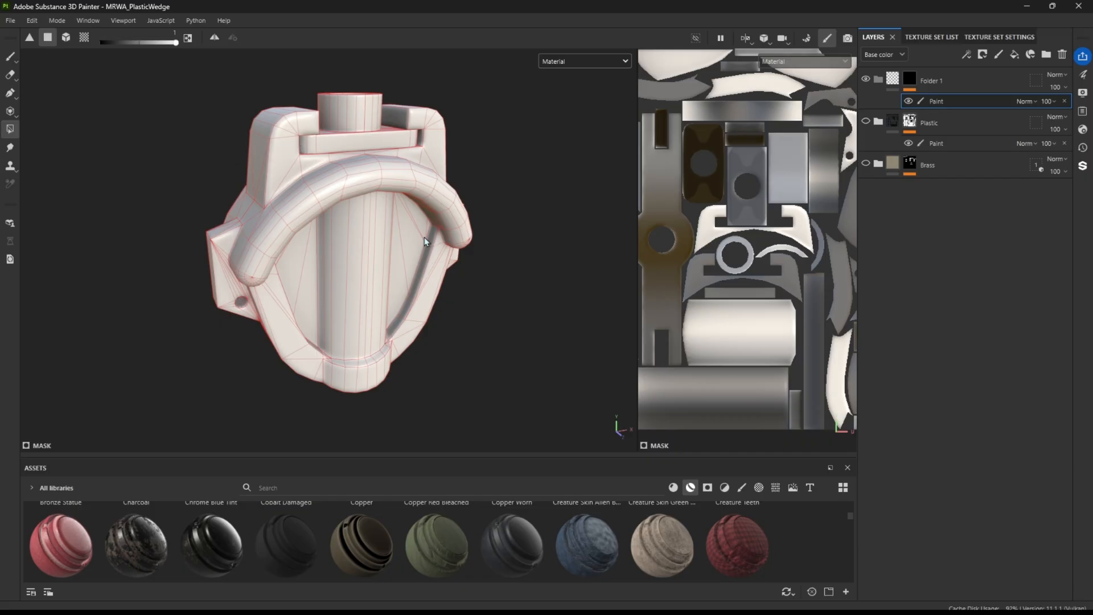
left_click_drag(367, 178, 375, 225, "alt")
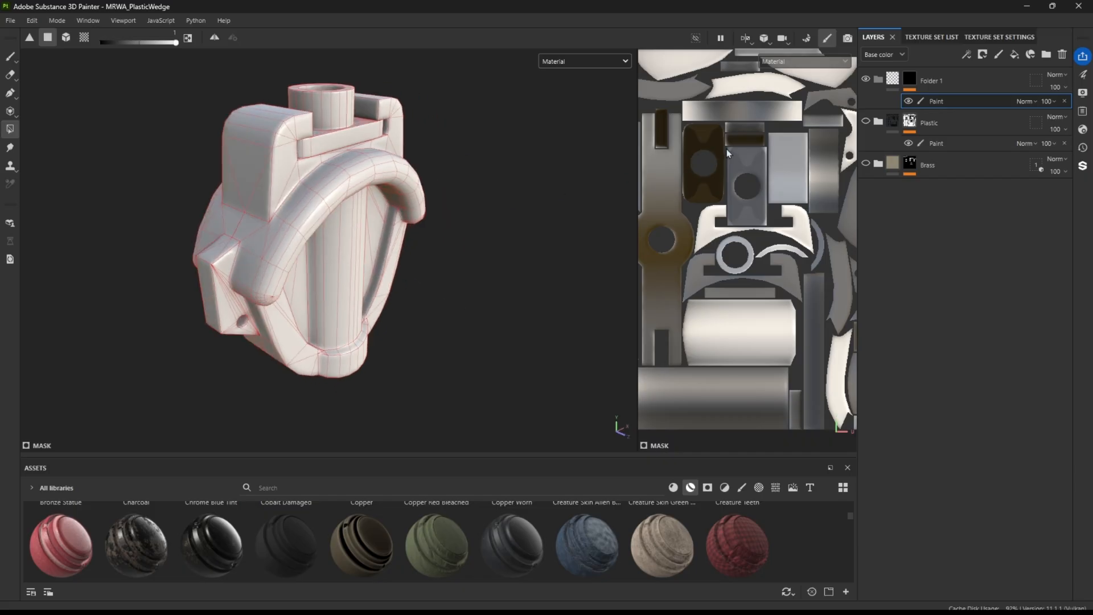
left_click(893, 79)
left_click(1062, 54)
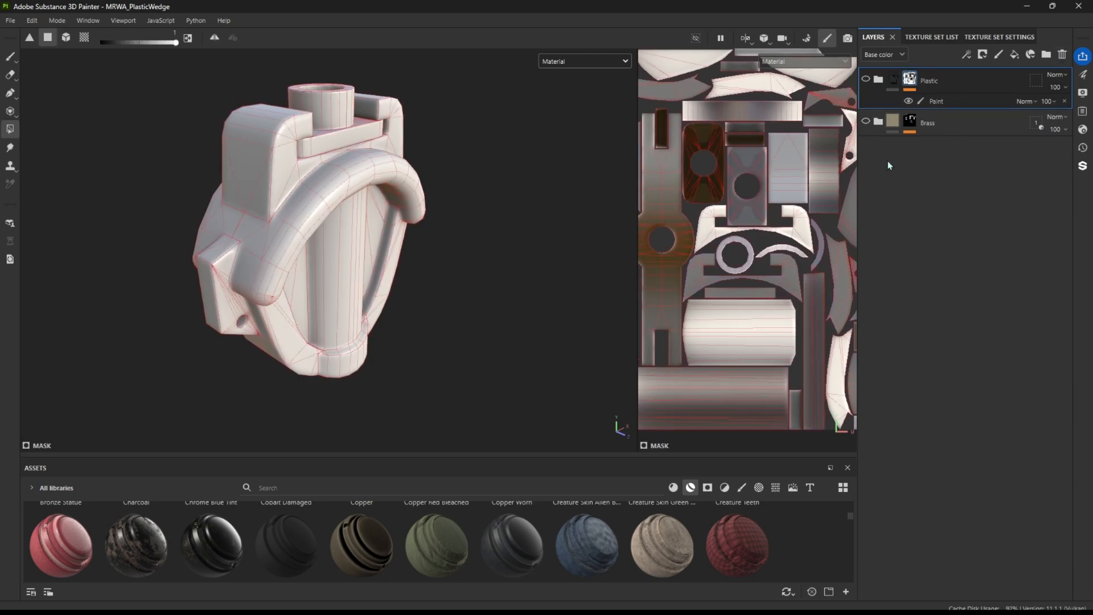
Show the Brass folder with only Fill layer 2 enabled, and the Plastic folder with only Plastic Used Soft's Base layer enabled
left_click(878, 122)
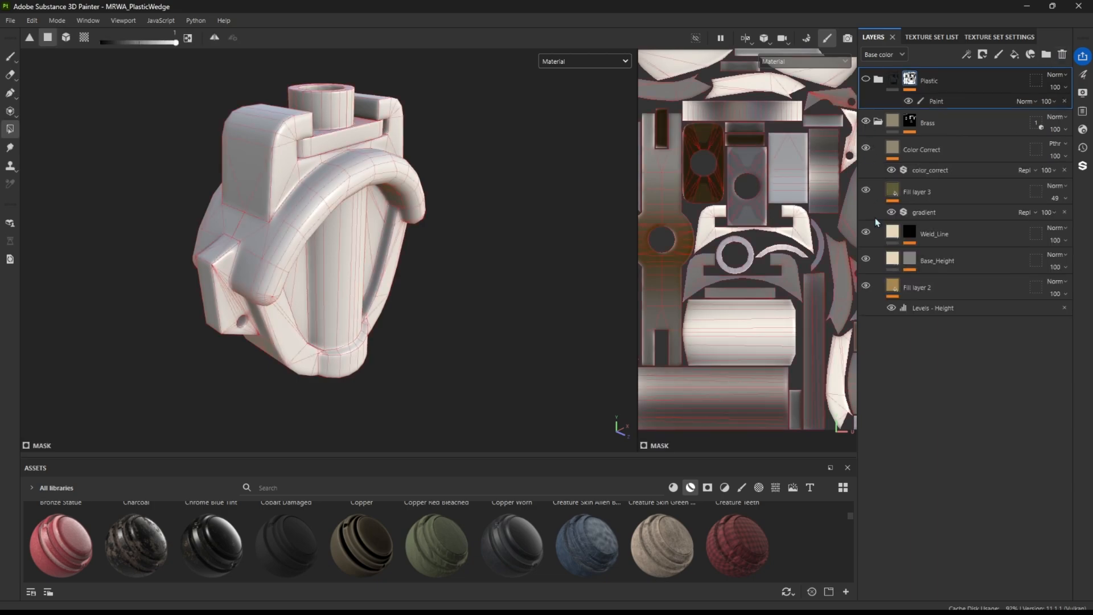
left_click(914, 234)
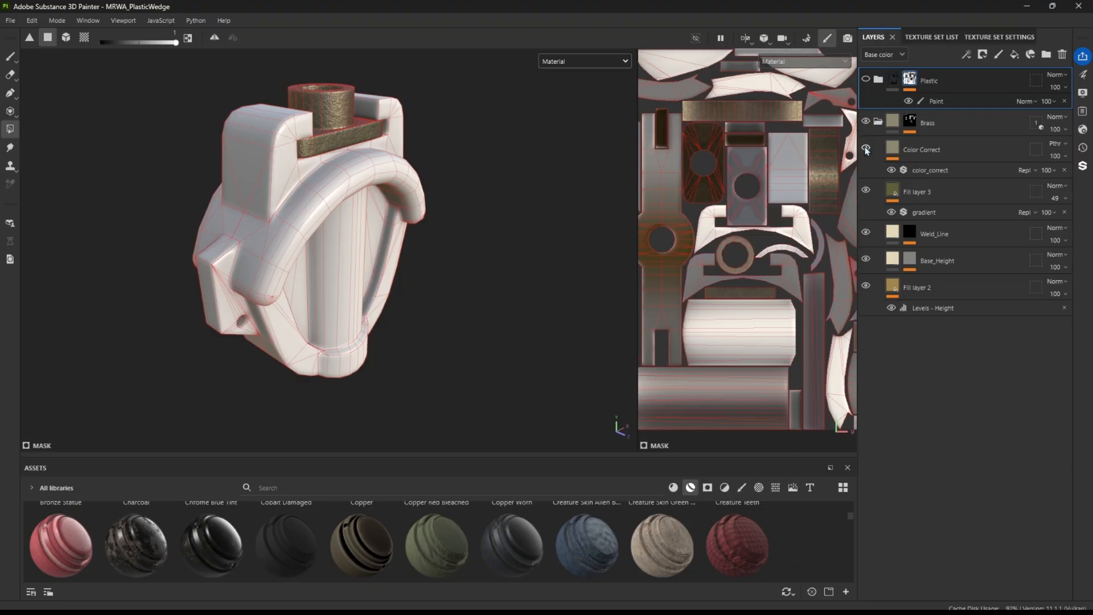
left_click(878, 79)
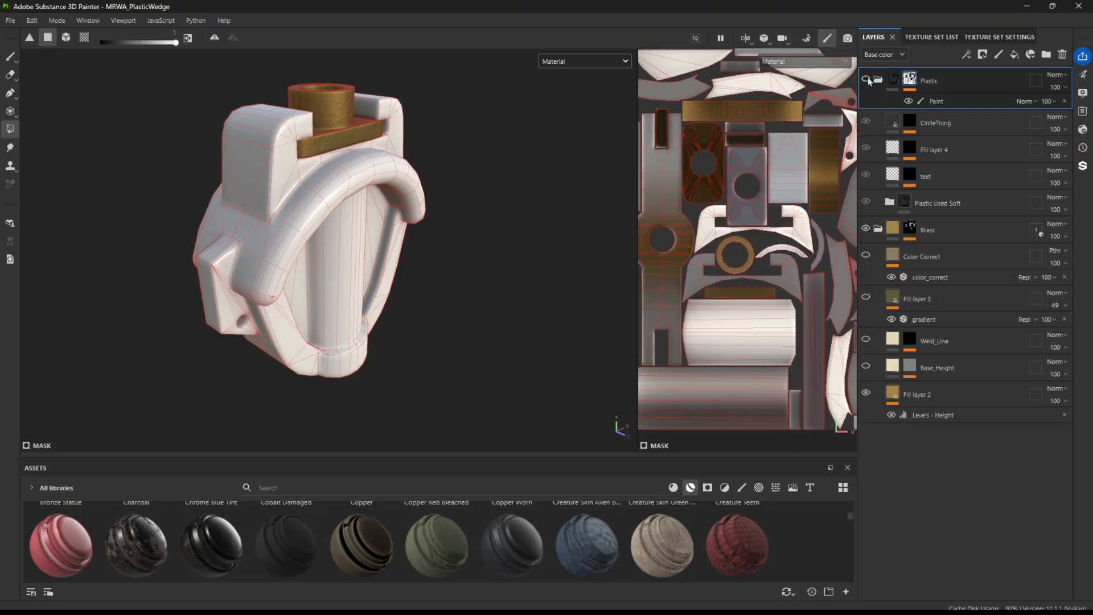
left_click(866, 79)
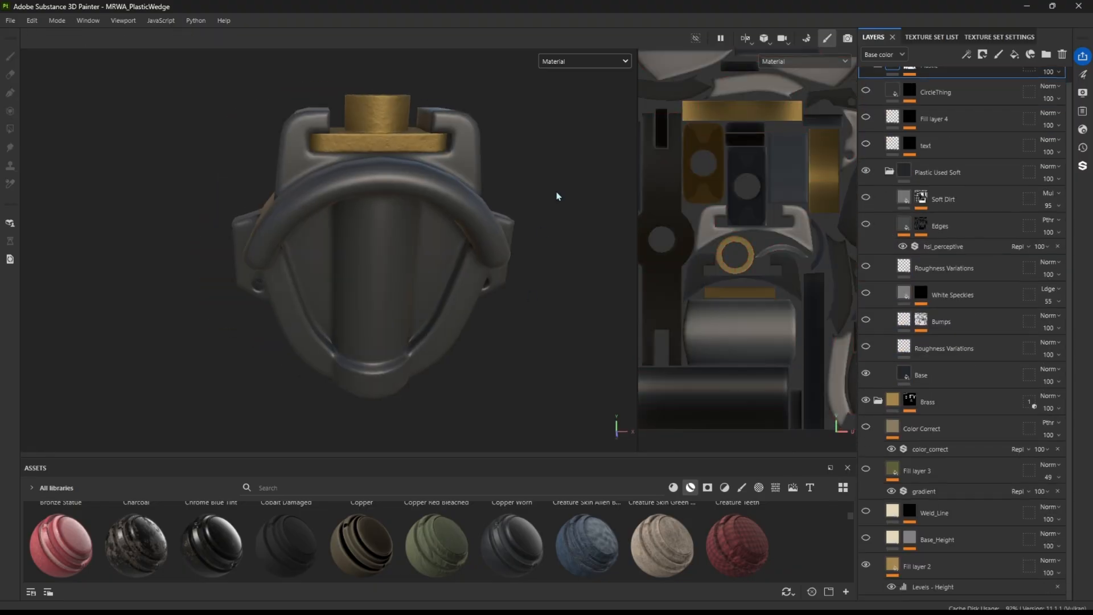
left_click(933, 375)
Search the asset library for brass and examine the wedge's base brass and plastic materials up close
scroll(361, 128, "up", 3)
left_click(364, 487)
type("brass")
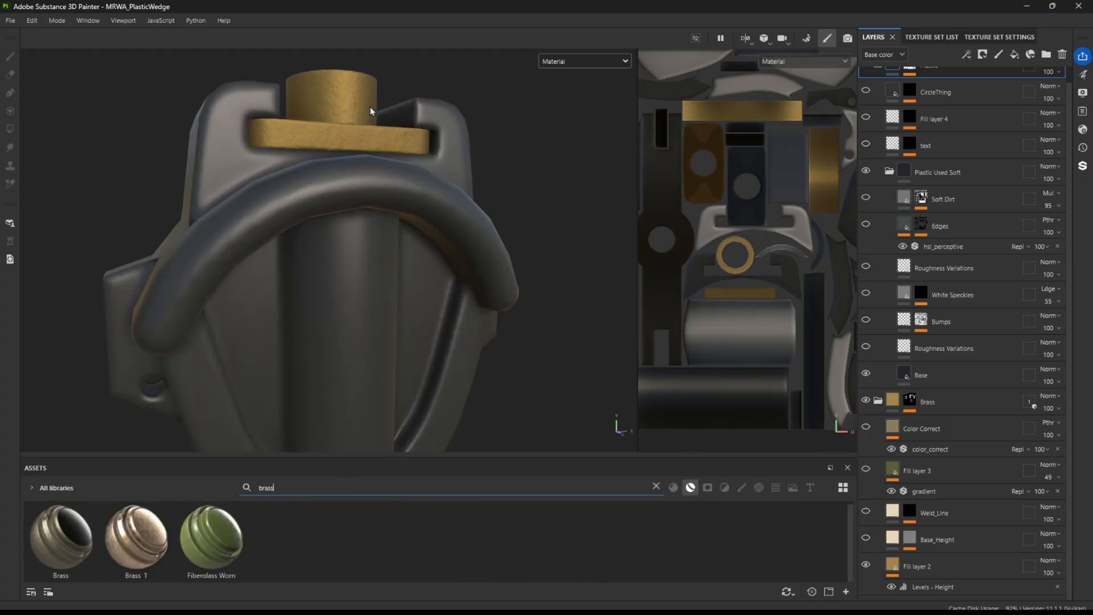
scroll(381, 128, "down", 3)
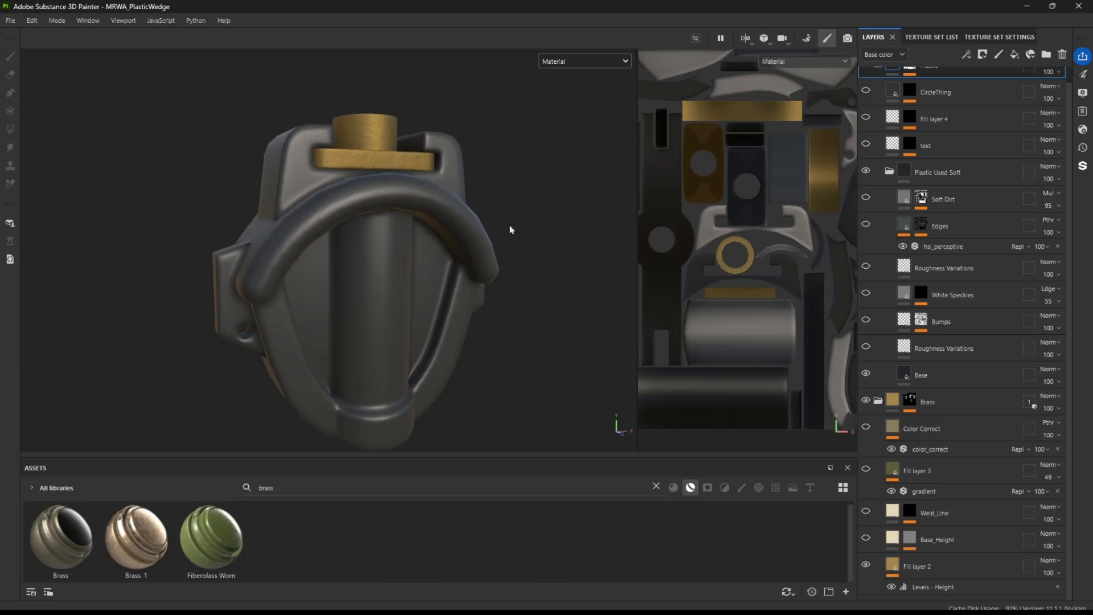
middle_click_drag(514, 214, 497, 198, "alt")
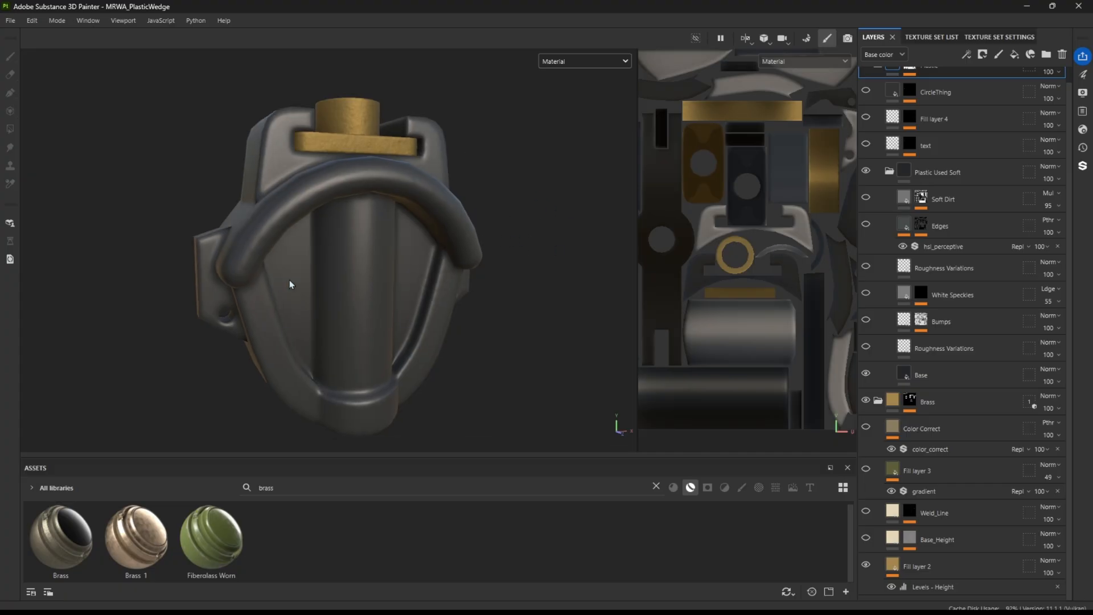
Show the lower Roughness Variations and Bumps layers in Plastic Used Soft and inspect the plastic surface
left_click_drag(408, 273, 654, 287, "alt")
left_click(868, 347)
left_click(866, 321)
left_click_drag(512, 284, 698, 310, "alt")
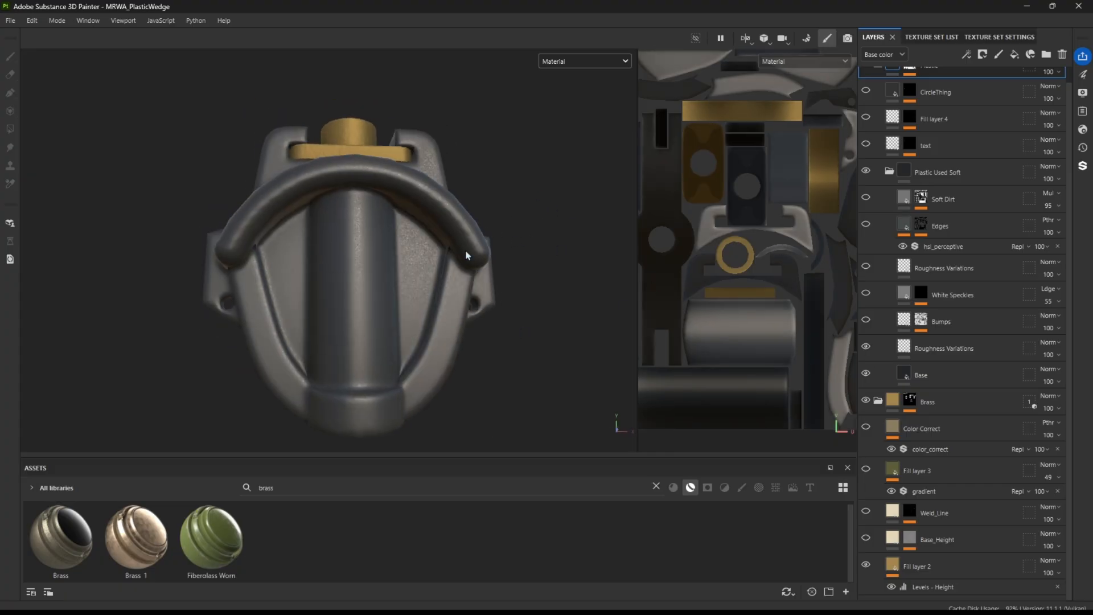
scroll(464, 268, "up", 3)
left_click_drag(463, 268, 470, 250, "alt")
scroll(334, 244, "up", 5)
scroll(341, 239, "down", 4)
Show the White Speckles, upper Roughness Variations, Edges and Soft Dirt layers in Plastic Used Soft
left_click(866, 293)
scroll(410, 279, "down", 3)
left_click_drag(410, 279, 547, 324, "alt")
left_click(866, 266)
left_click(867, 225)
left_click(865, 198)
Examine the layered plastic from several angles and select the Edges layer to inspect its effect along the wedge's edges
right_click_drag(541, 227, 442, 215, "alt")
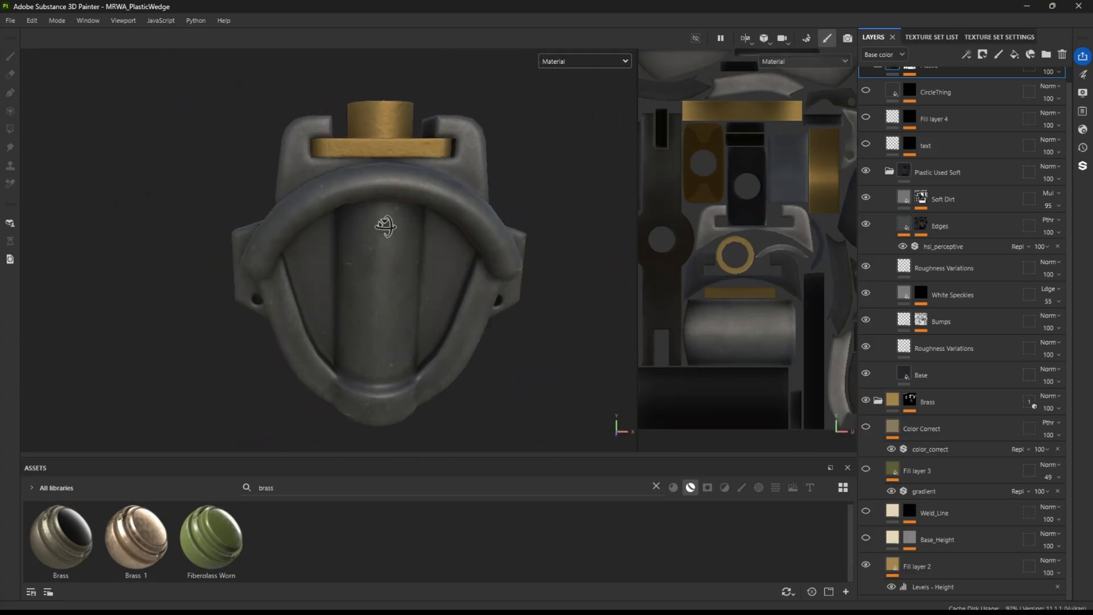
left_click_drag(441, 214, 490, 248, "alt")
right_click_drag(489, 248, 559, 293, "alt")
middle_click_drag(569, 302, 514, 254, "alt")
right_click_drag(514, 254, 319, 240, "alt")
mouse_move(319, 239)
left_mouse_down("alt")
mouse_move(357, 250)
mouse_move(244, 219)
mouse_move(330, 231)
left_mouse_up("alt")
left_click(920, 224, "alt")
left_click_drag(404, 146, 285, 162, "alt")
right_click_drag(285, 162, 329, 169, "alt")
left_click_drag(328, 229, 505, 151, "alt")
key("Escape")
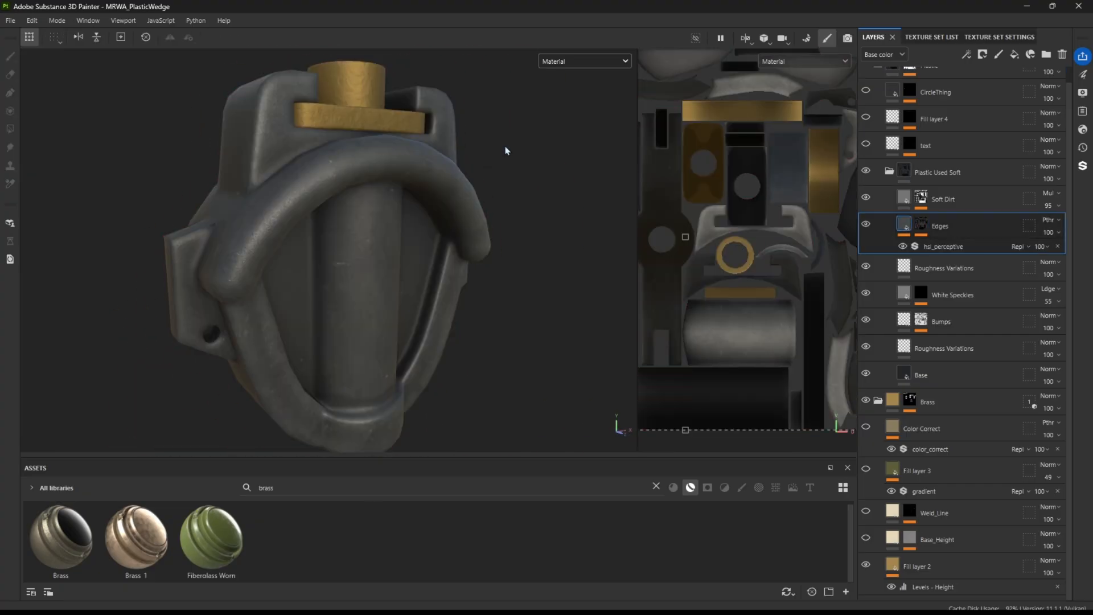
left_click_drag(385, 218, 429, 196, "alt")
Collapse the Plastic Used Soft folder and show the text, Fill layer 4 and CircleThing layers on the wedge
left_click(890, 172)
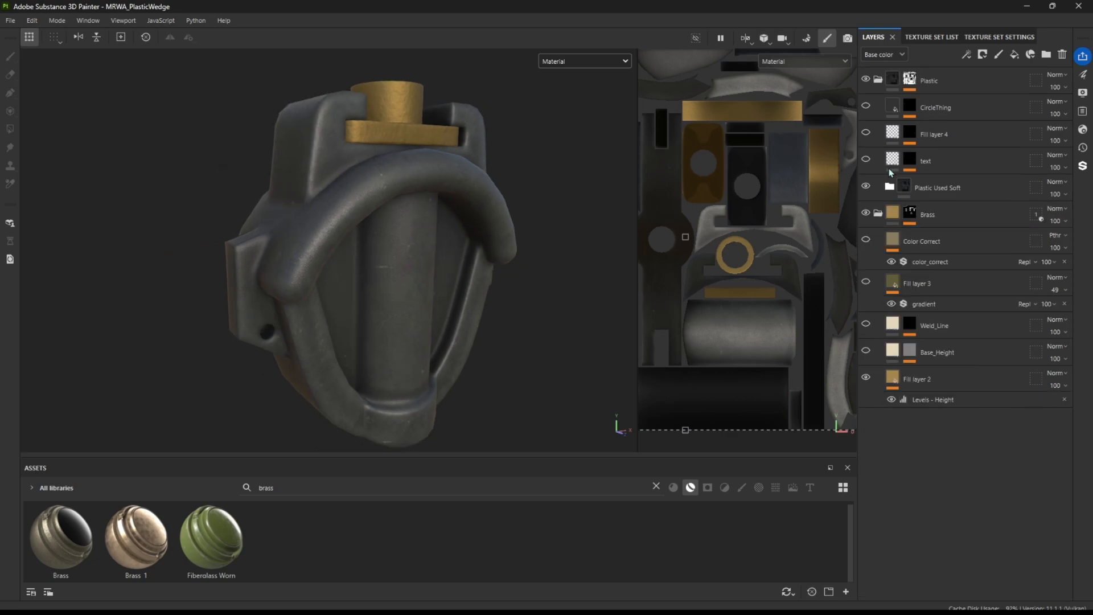
scroll(446, 261, "up", 5)
left_click_drag(446, 261, 532, 241, "alt")
right_click_drag(531, 242, 434, 246, "alt")
left_click_drag(434, 246, 204, 232, "alt")
middle_click_drag(244, 221, 294, 221, "alt")
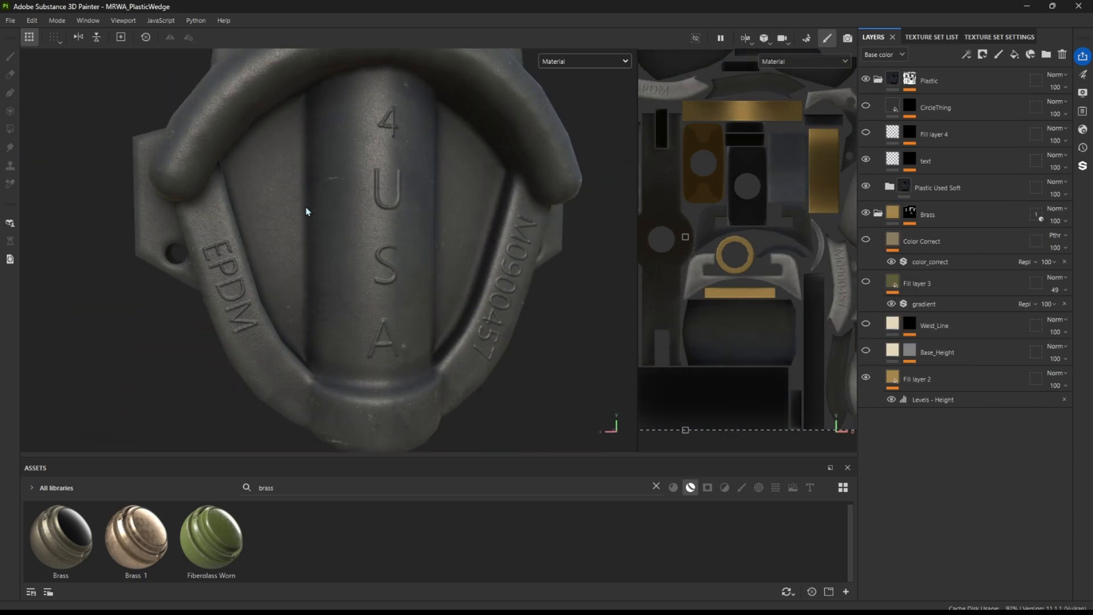
left_click_drag(285, 196, 455, 296, "alt")
scroll(456, 296, "up", 5)
Show the Brass folder's Base_Height, Weld_Line, Fill layer 3 and Color Correct layers and inspect the finished wedge
left_click(866, 283)
left_click(866, 240)
scroll(365, 239, "down", 5)
mouse_move(364, 239)
left_mouse_down("alt")
mouse_move(411, 235)
mouse_move(353, 239)
left_mouse_up("alt")
left_click_drag(370, 364, 376, 328, "alt")
left_click_drag(539, 207, 536, 218, "alt")
Bring up the reference photo of the real wedge and compare it with the textured model
key("alt+Tab")
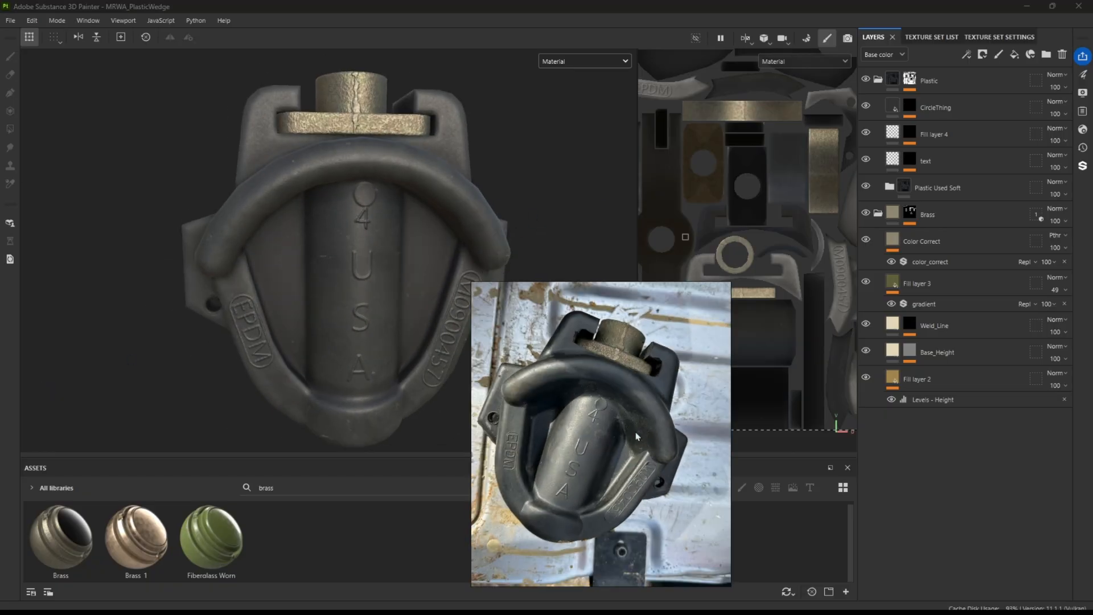
right_click_drag(717, 469, 693, 512)
scroll(589, 443, "down", 2)
right_click_drag(570, 439, 566, 417)
scroll(548, 467, "down", 5)
scroll(569, 443, "up", 5)
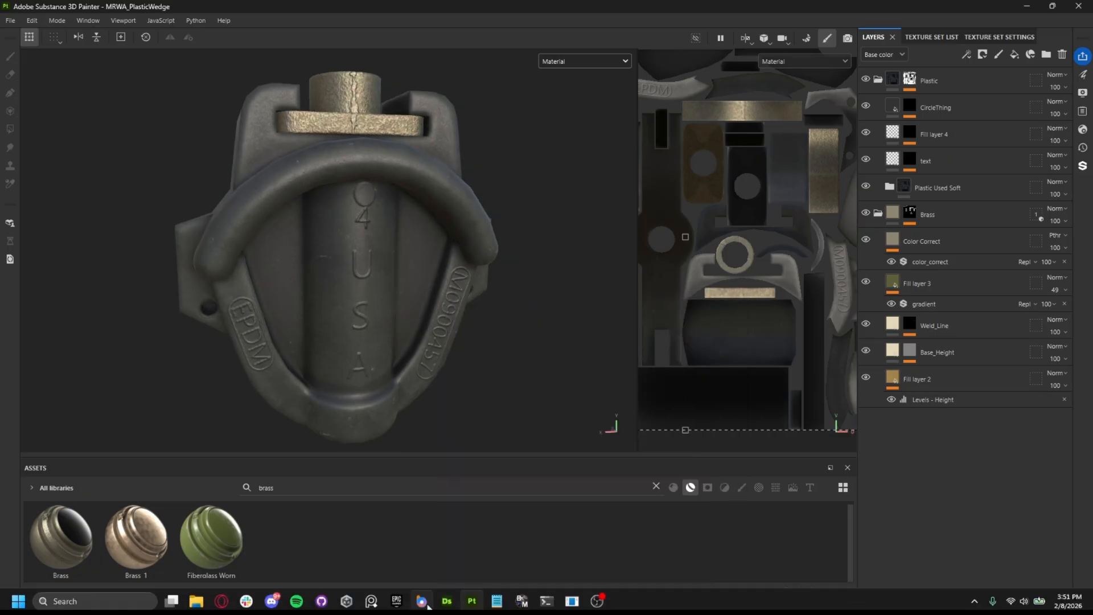